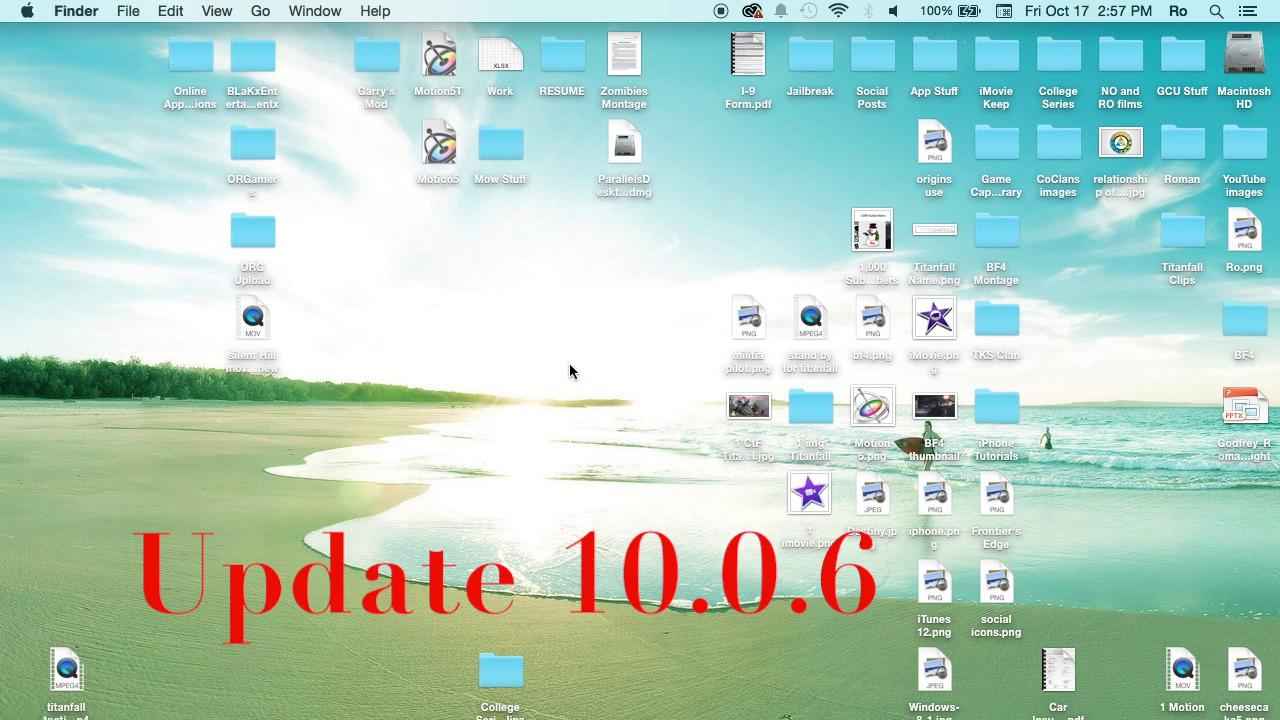
Launch the App Store from the Dock after briefly opening and closing Launchpad
{"action": "mouse_move", "coordinate": [3, 265]}
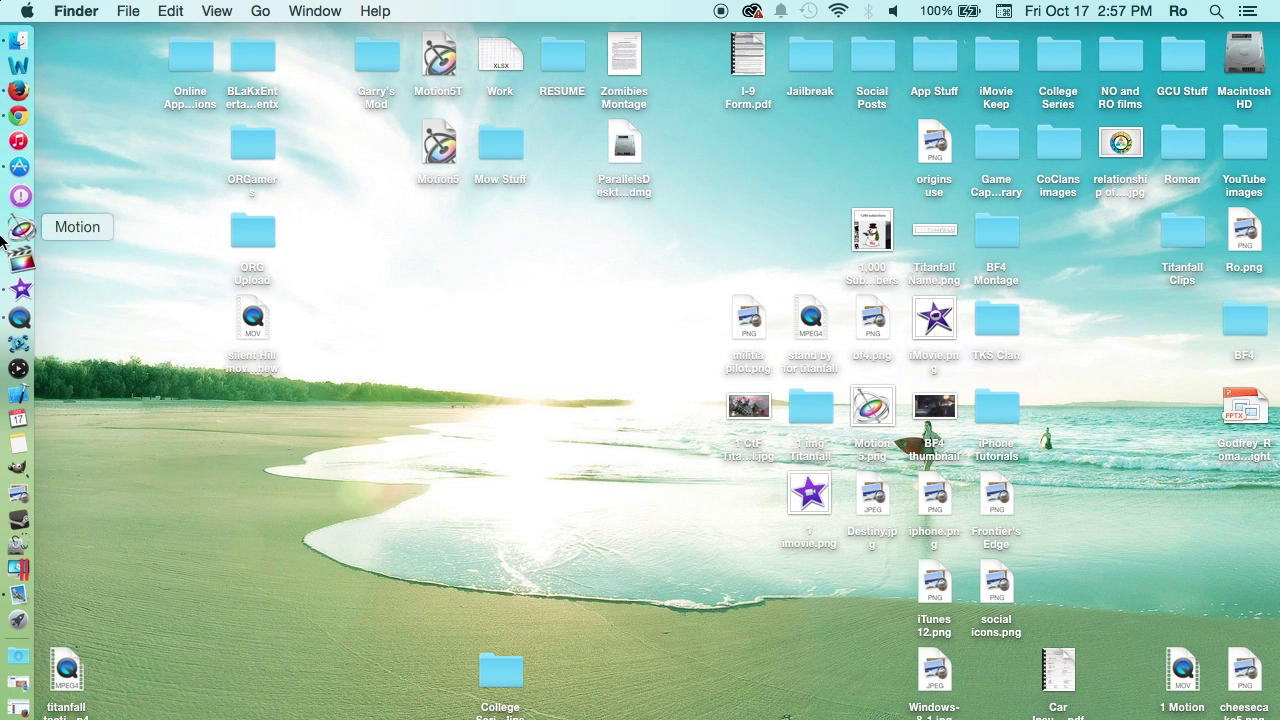
{"action": "left_click", "coordinate": [515, 373]}
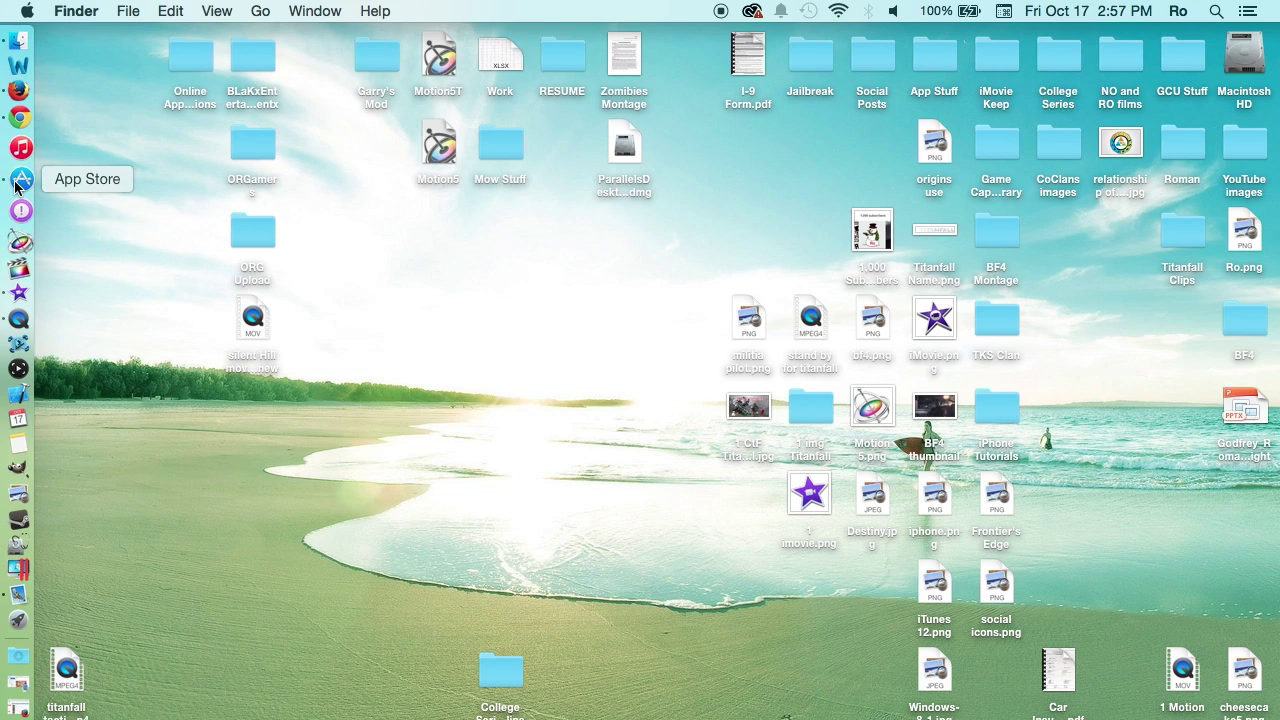
{"action": "left_click", "coordinate": [20, 607]}
{"action": "left_click", "coordinate": [20, 607]}
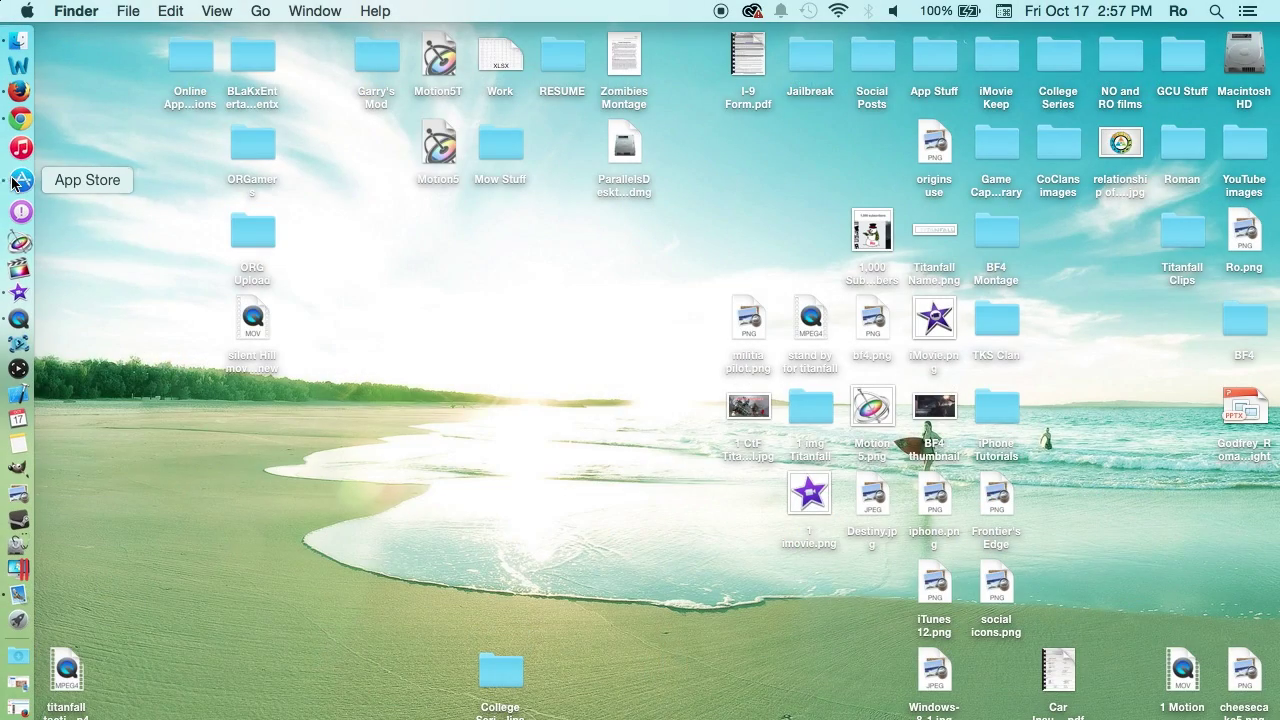
{"action": "left_click", "coordinate": [5, 185]}
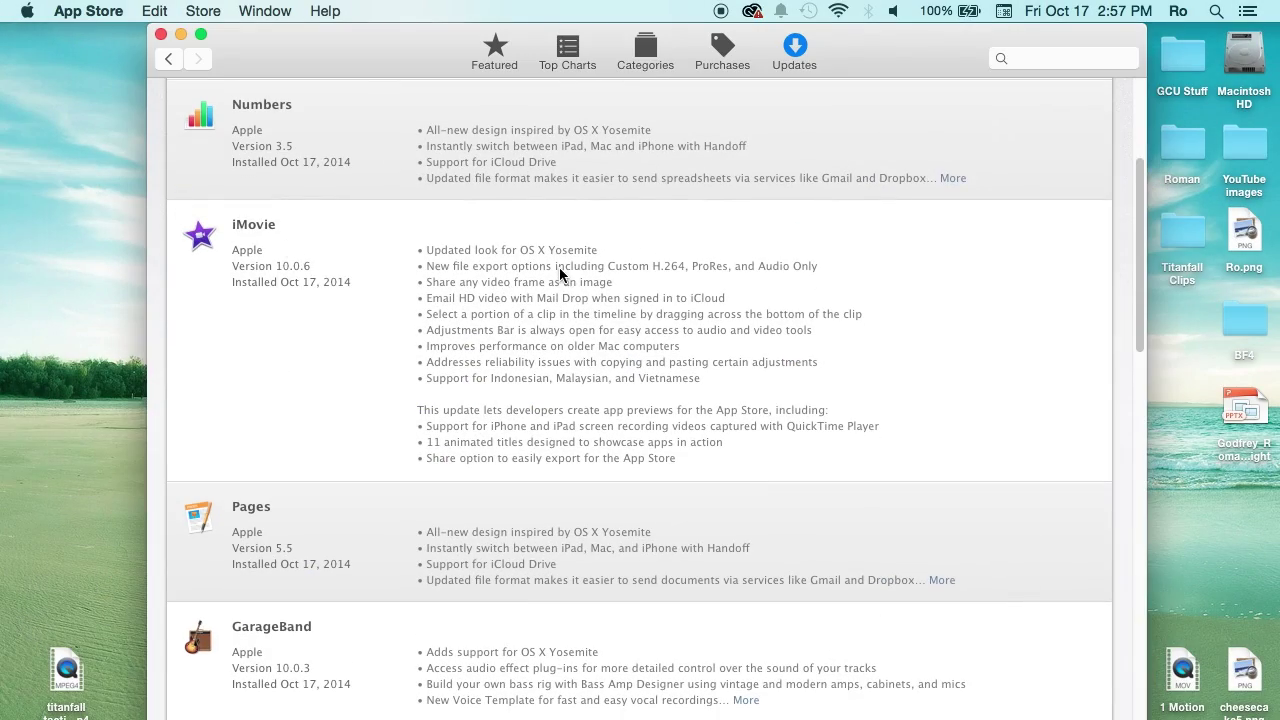
Refresh the App Store Updates list to check for new updates
{"action": "scroll", "coordinate": [620, 276], "scroll_direction": "down", "scroll_amount": 10}
{"action": "scroll", "coordinate": [621, 280], "scroll_direction": "up", "scroll_amount": 15}
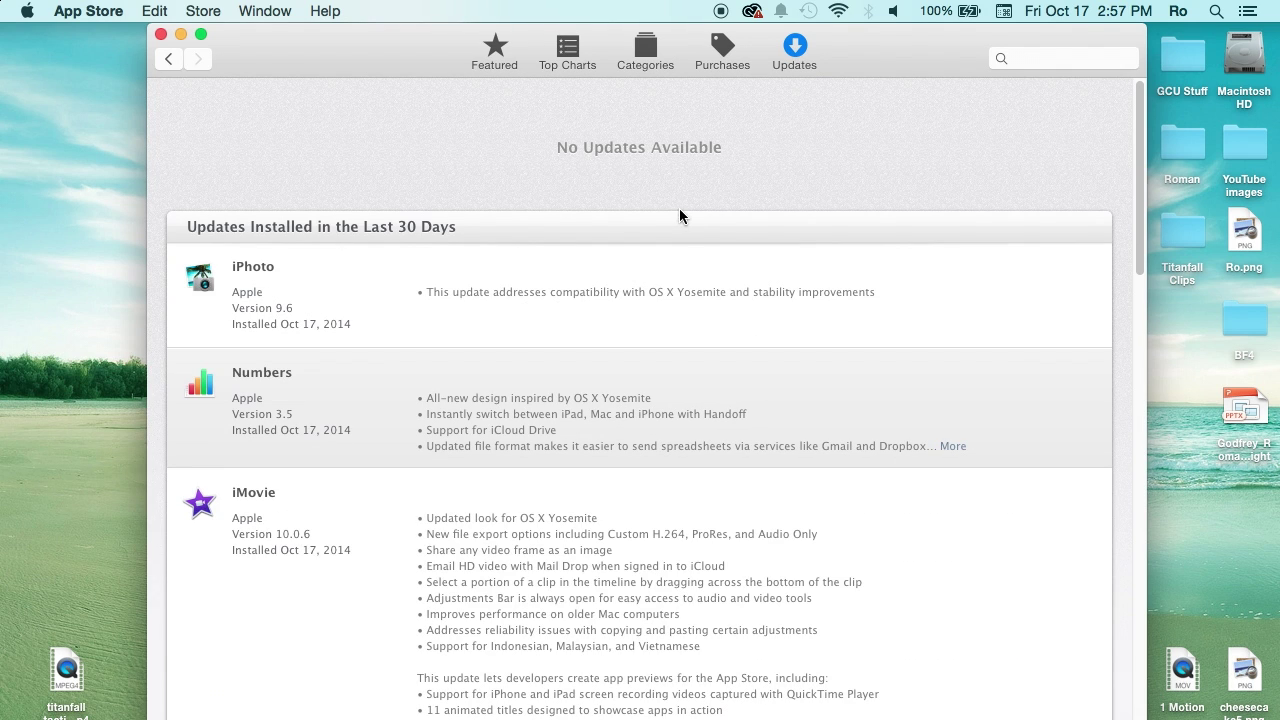
{"action": "left_click", "coordinate": [801, 52]}
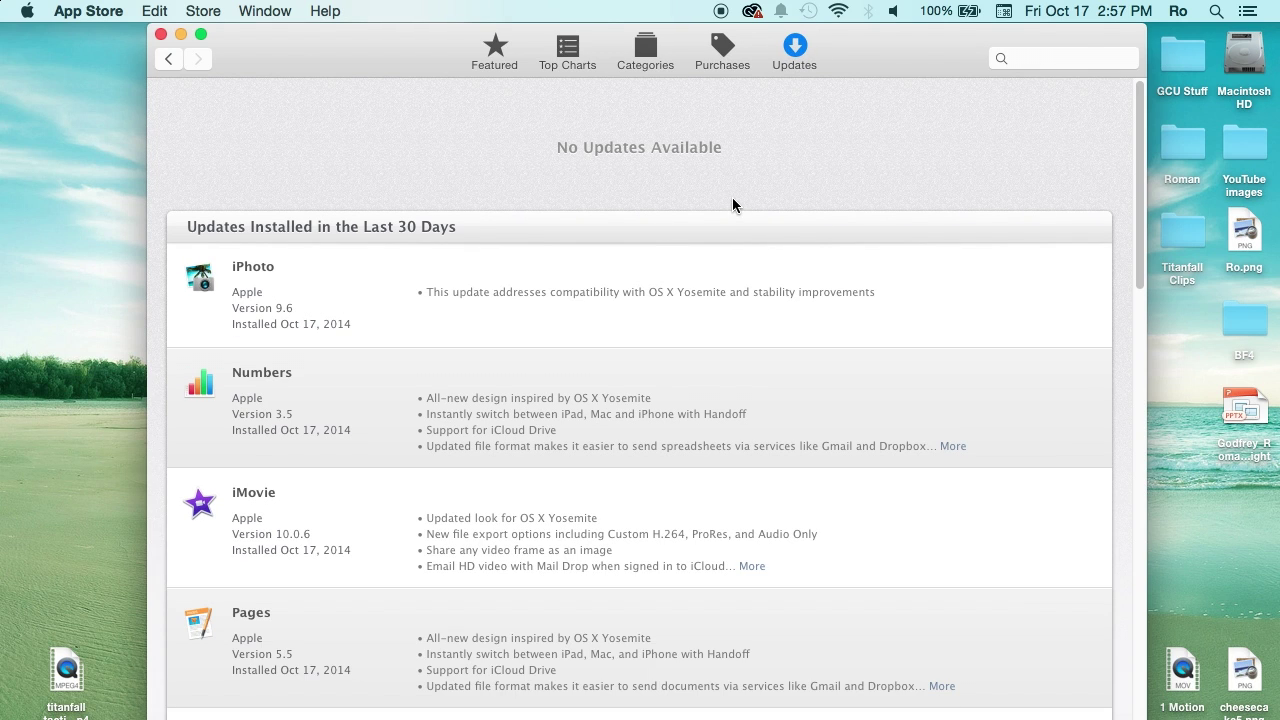
Expand the full release notes of the installed iMovie 10.0.6 update
{"action": "scroll", "coordinate": [732, 200], "scroll_direction": "down", "scroll_amount": 2}
{"action": "scroll", "coordinate": [724, 216], "scroll_direction": "down", "scroll_amount": 1}
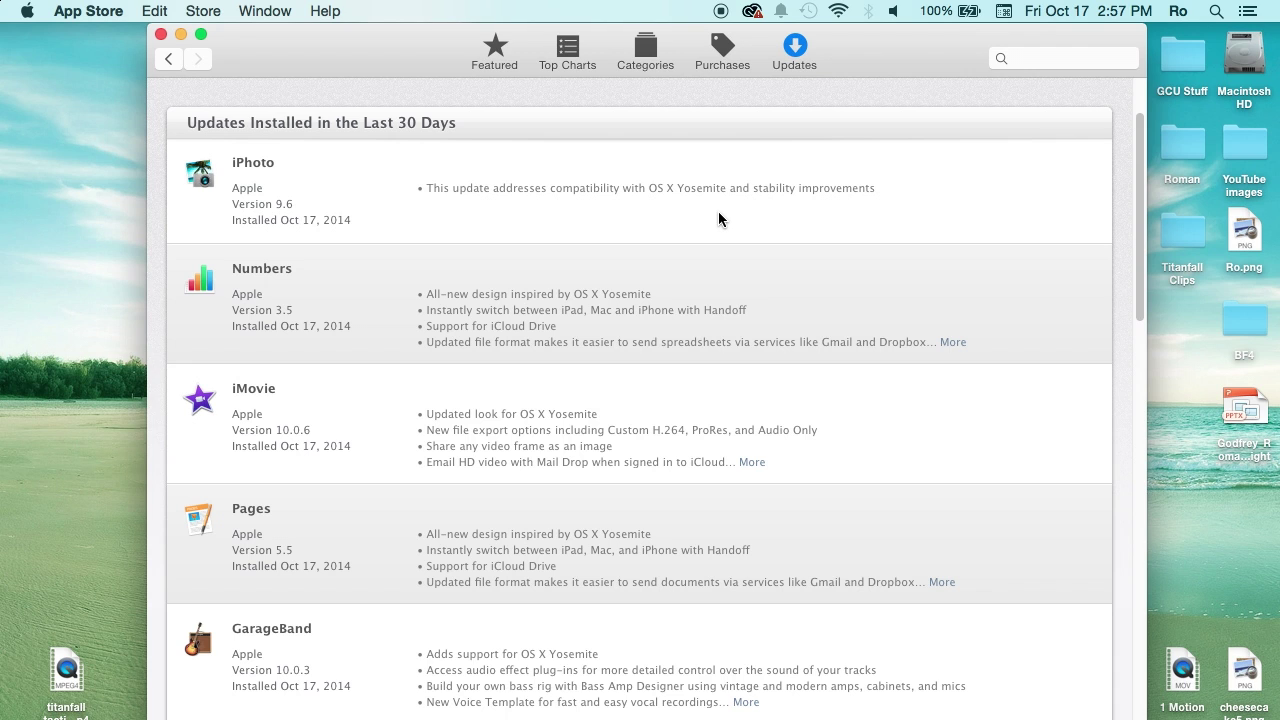
{"action": "scroll", "coordinate": [718, 219], "scroll_direction": "down", "scroll_amount": 3}
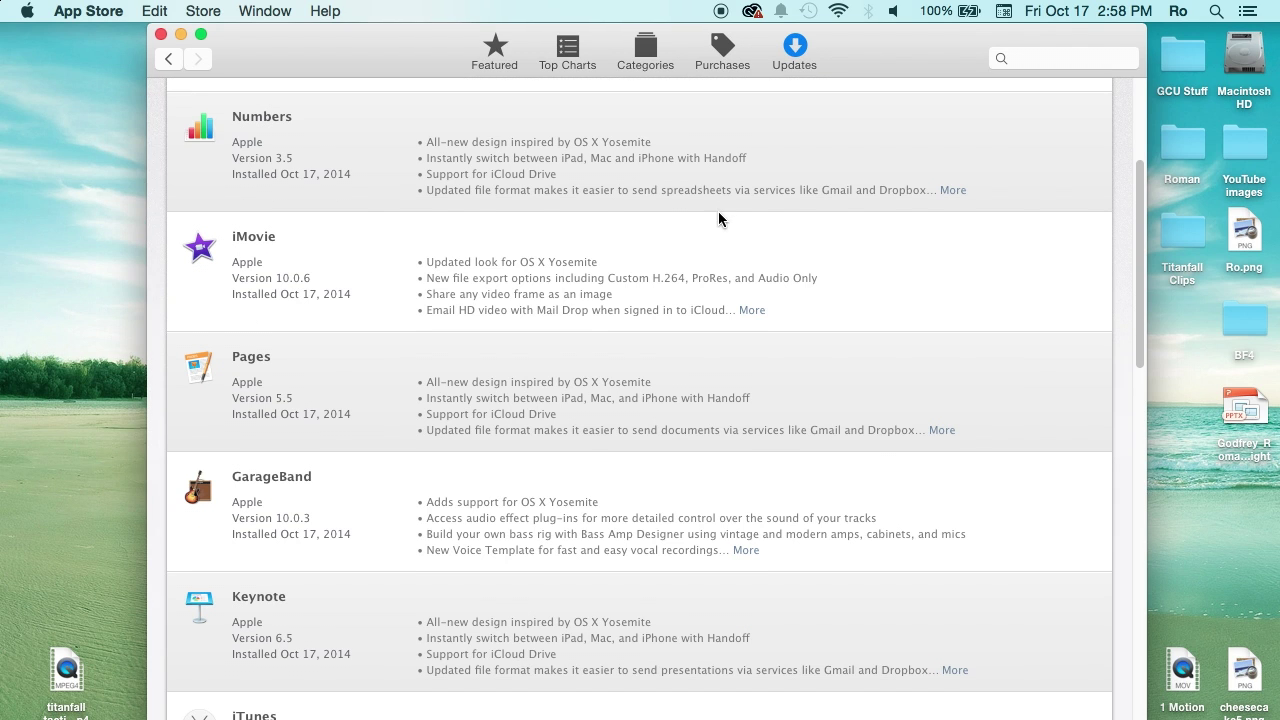
{"action": "left_click", "coordinate": [755, 328]}
{"action": "scroll", "coordinate": [760, 300], "scroll_direction": "up", "scroll_amount": 1}
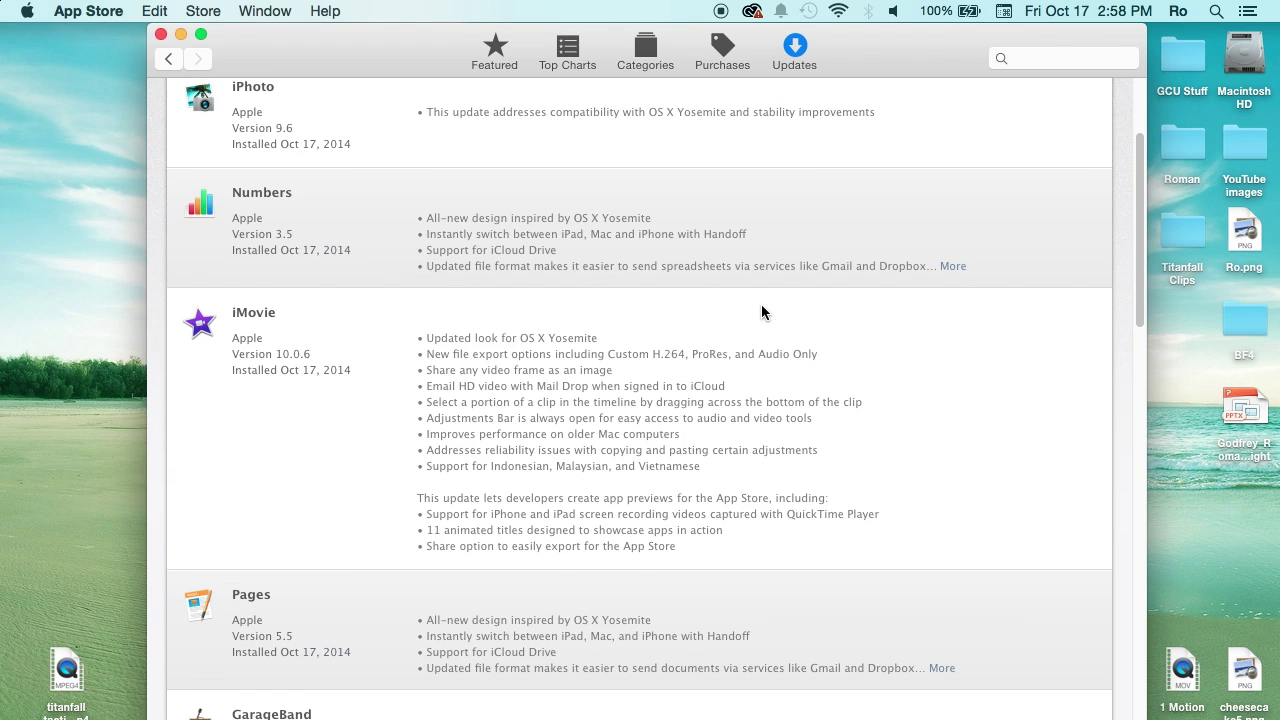
{"action": "scroll", "coordinate": [761, 306], "scroll_direction": "down", "scroll_amount": 1}
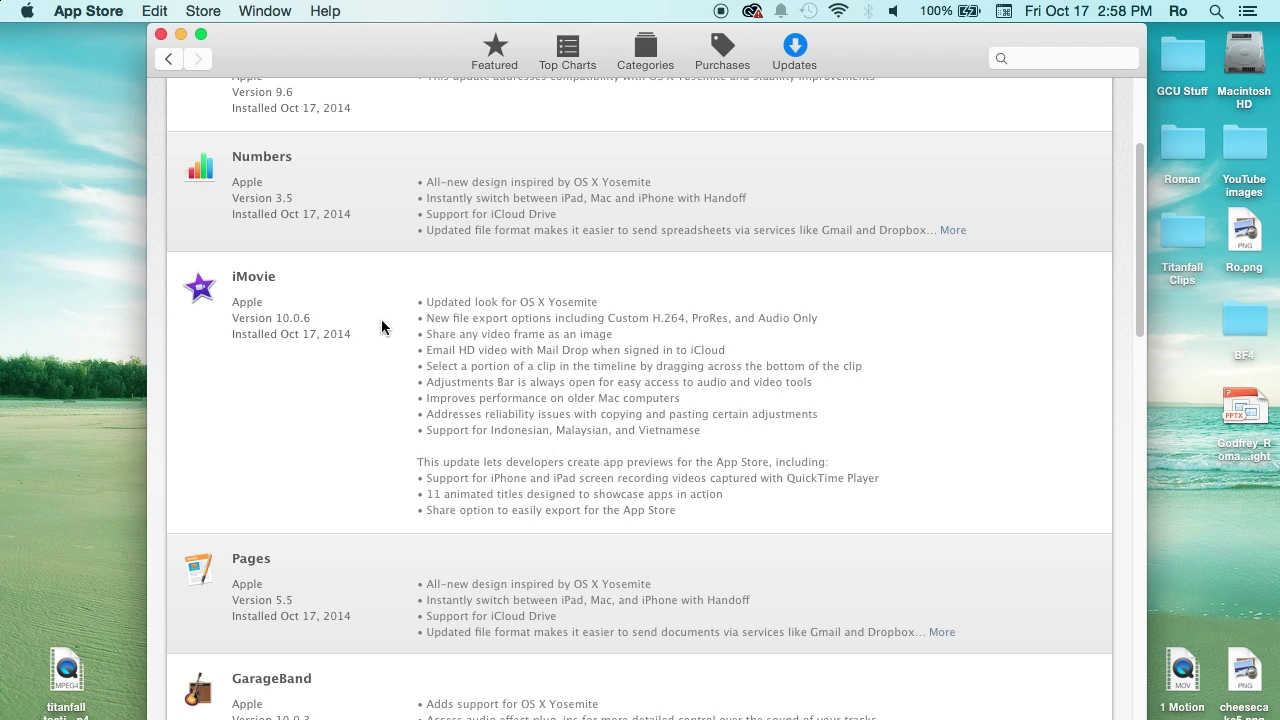
{"action": "left_click_drag", "start_coordinate": [434, 300], "coordinate": [583, 424]}
{"action": "left_click_drag", "start_coordinate": [761, 320], "coordinate": [828, 322]}
{"action": "mouse_move", "coordinate": [3, 283]}
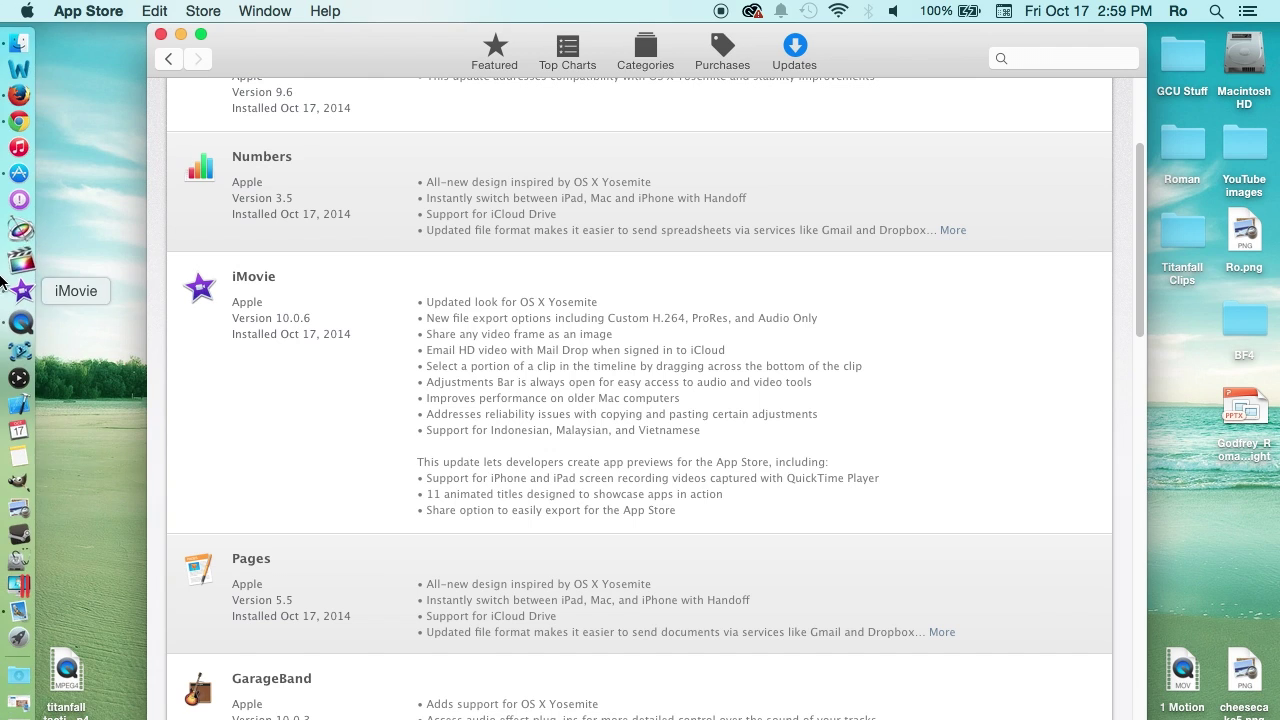
{"action": "left_click", "coordinate": [201, 290]}
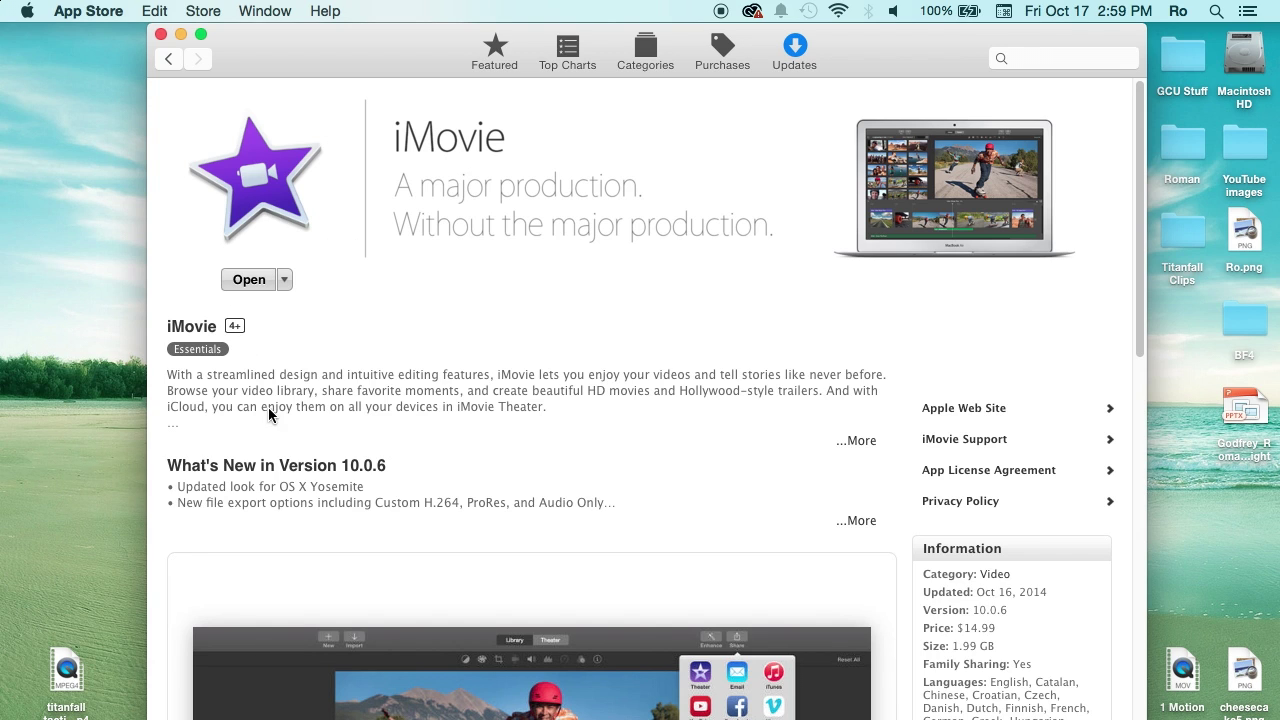
Expand iMovie's full What's New in Version 10.0.6 list, then briefly open and close Launchpad
{"action": "left_click", "coordinate": [856, 520]}
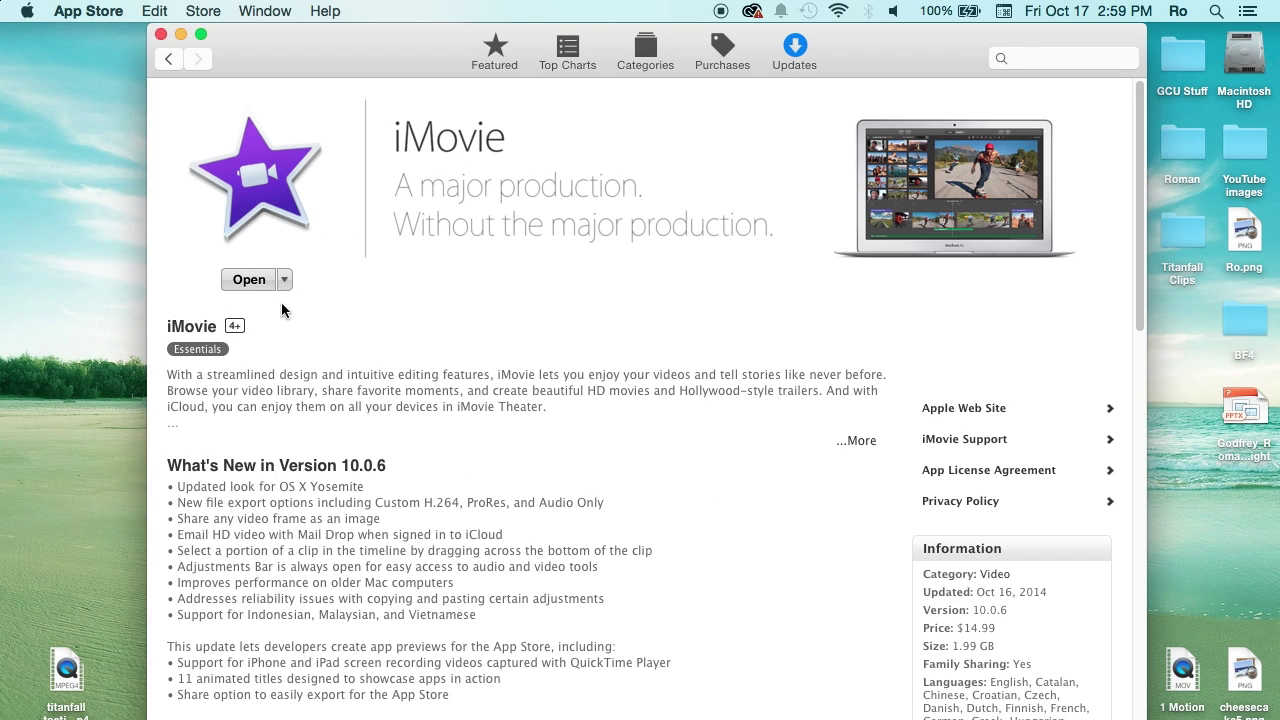
{"action": "mouse_move", "coordinate": [2, 258]}
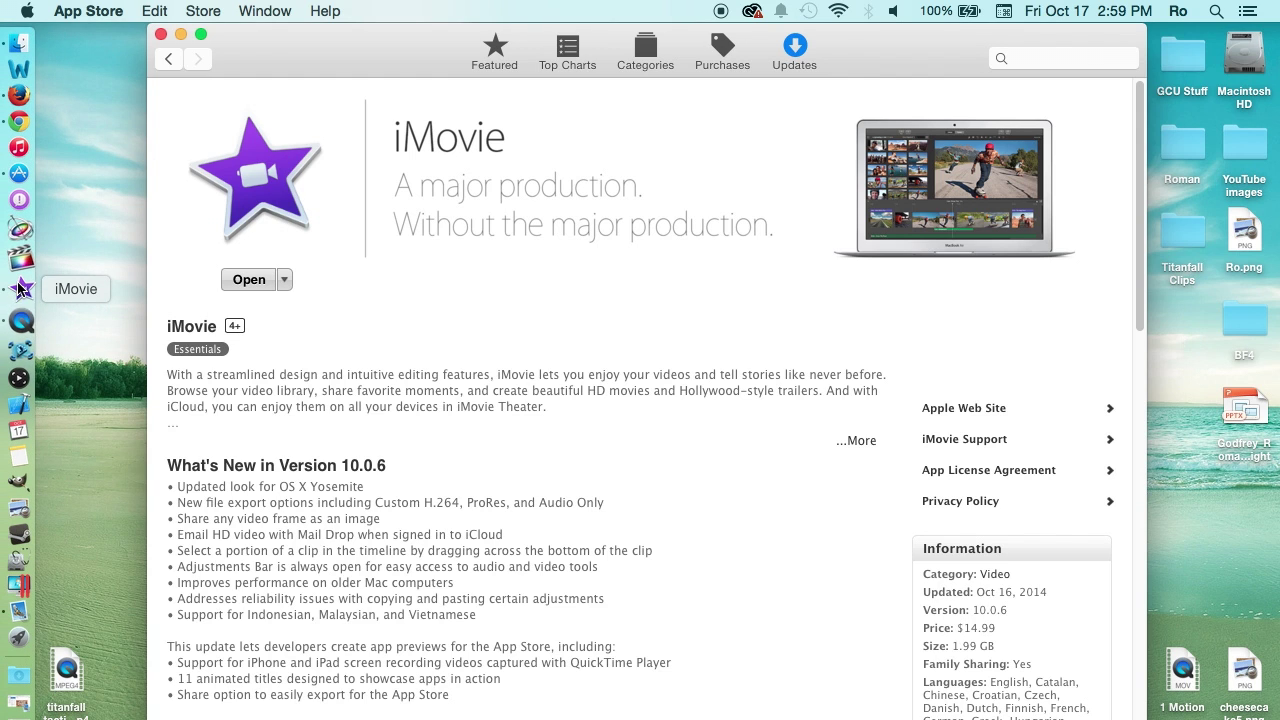
{"action": "left_click", "coordinate": [17, 625]}
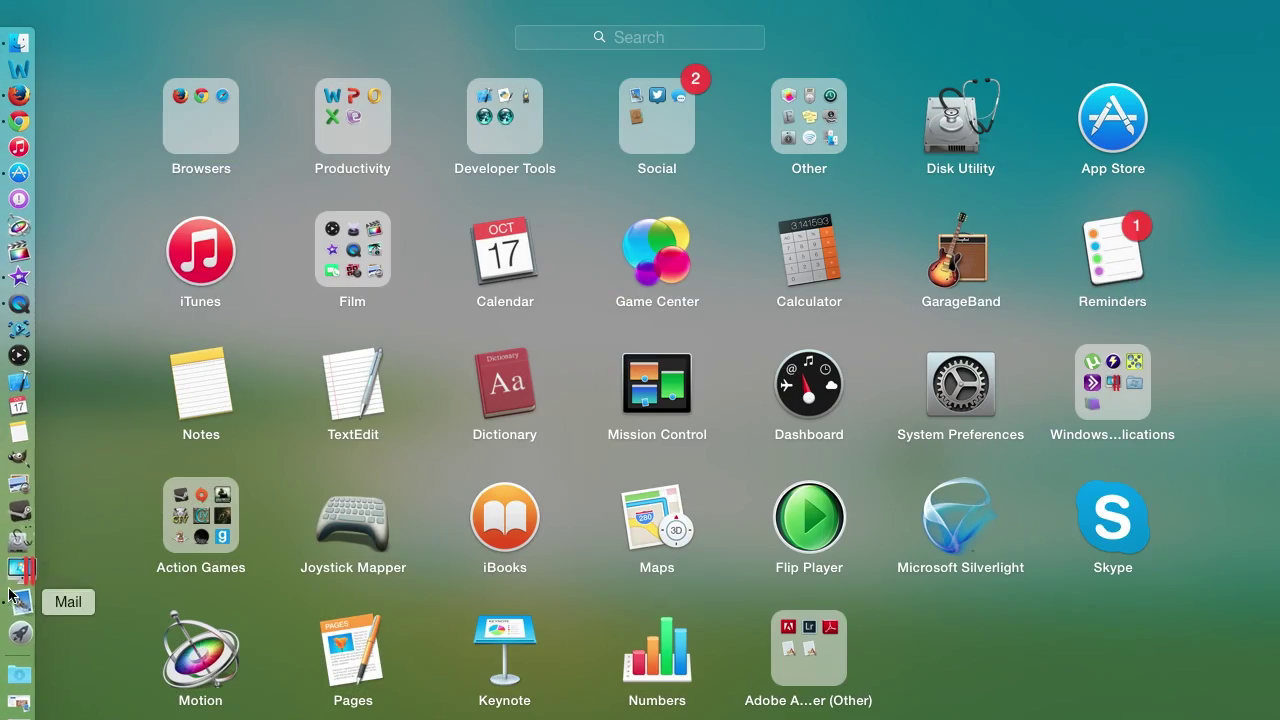
{"action": "left_click", "coordinate": [24, 628]}
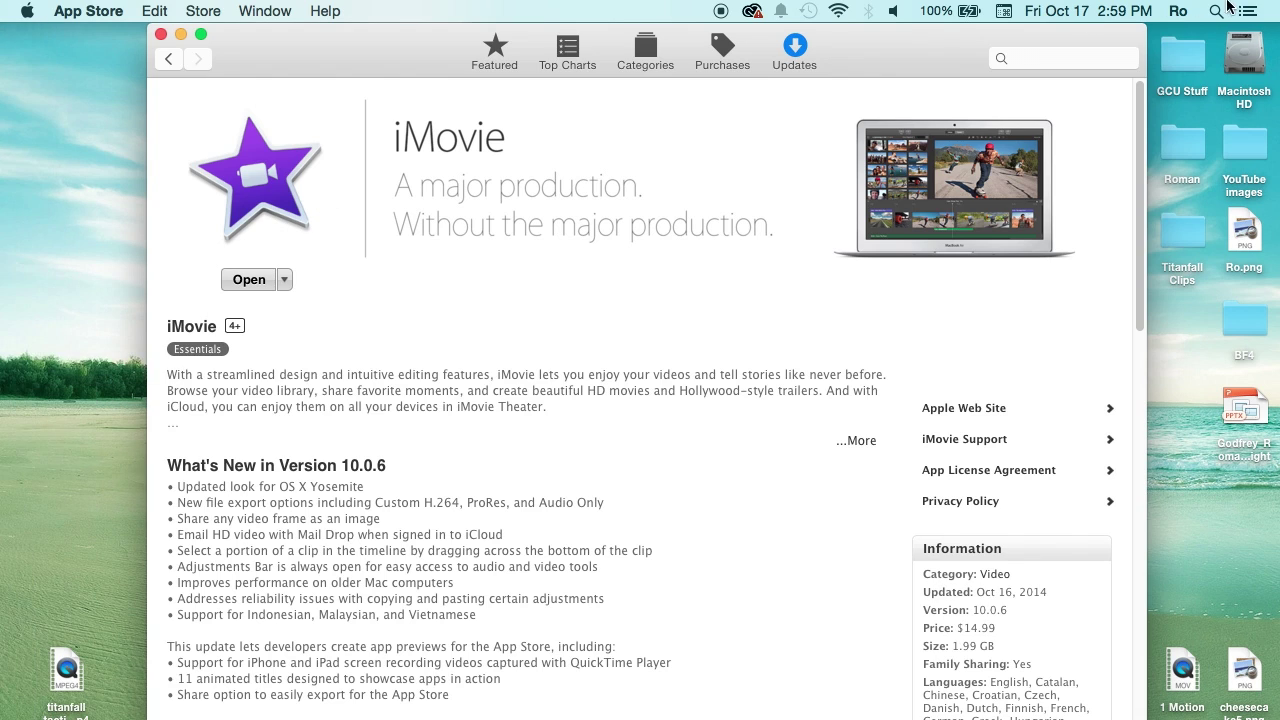
{"action": "left_click", "coordinate": [1216, 11]}
{"action": "type", "text": "io"}
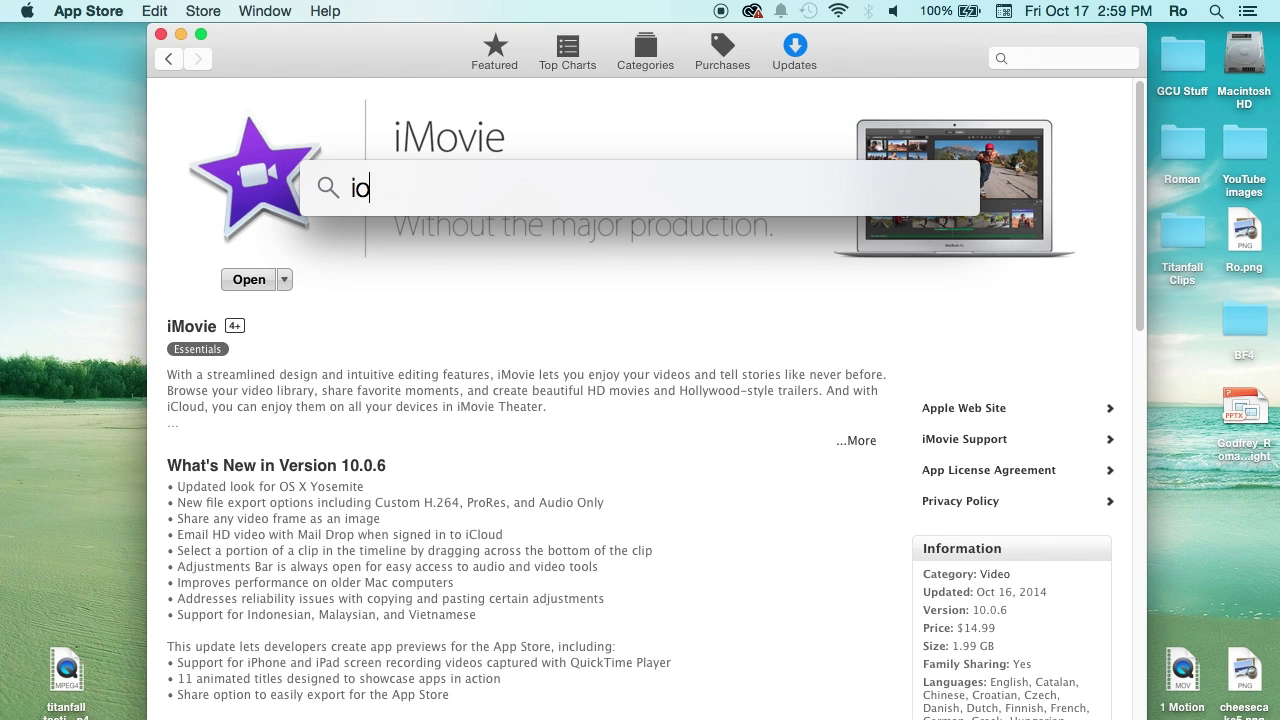
{"action": "type", "text": "moi"}
{"action": "key", "text": "BackSpace"}
{"action": "type", "text": "vie"}
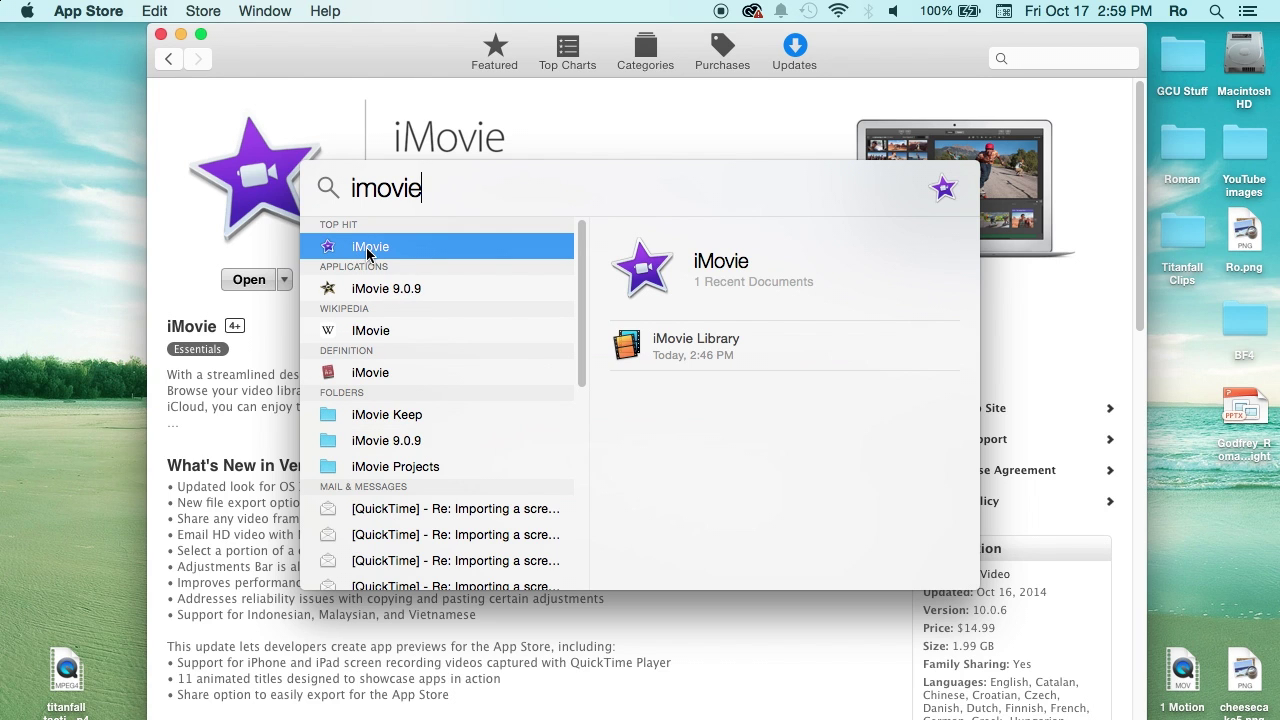
{"action": "left_click", "coordinate": [615, 136]}
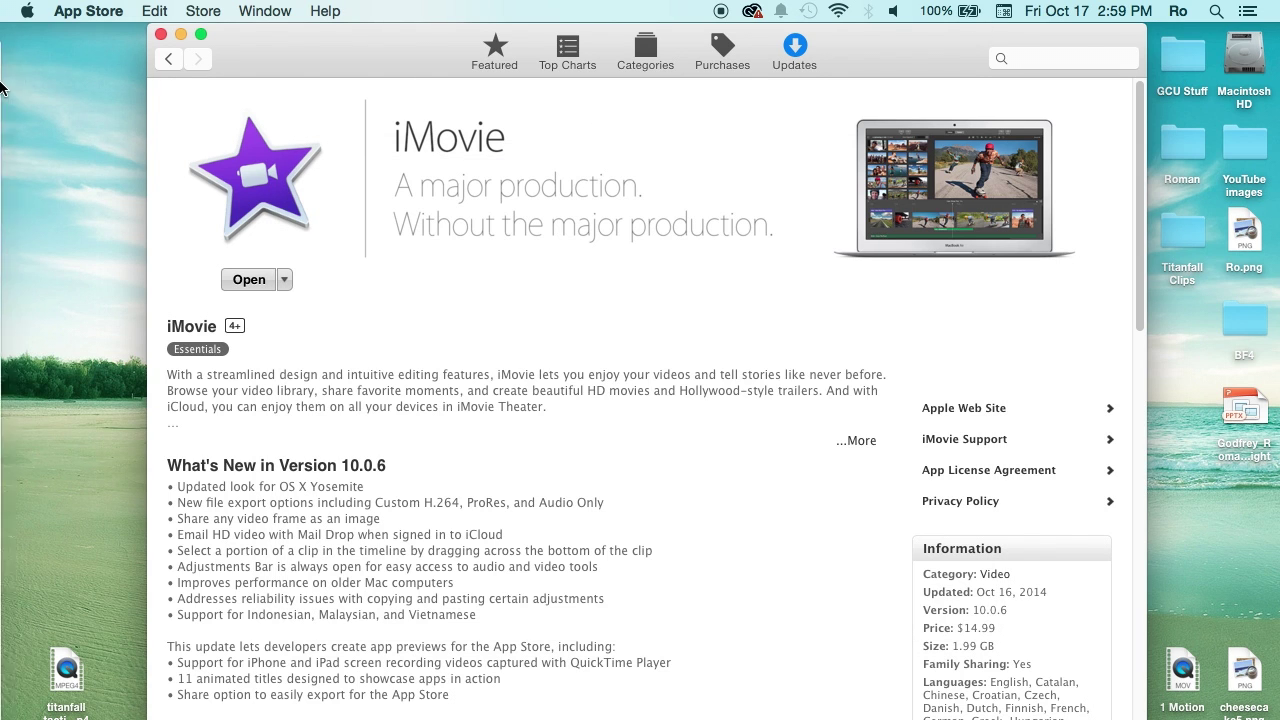
{"action": "left_click", "coordinate": [20, 294]}
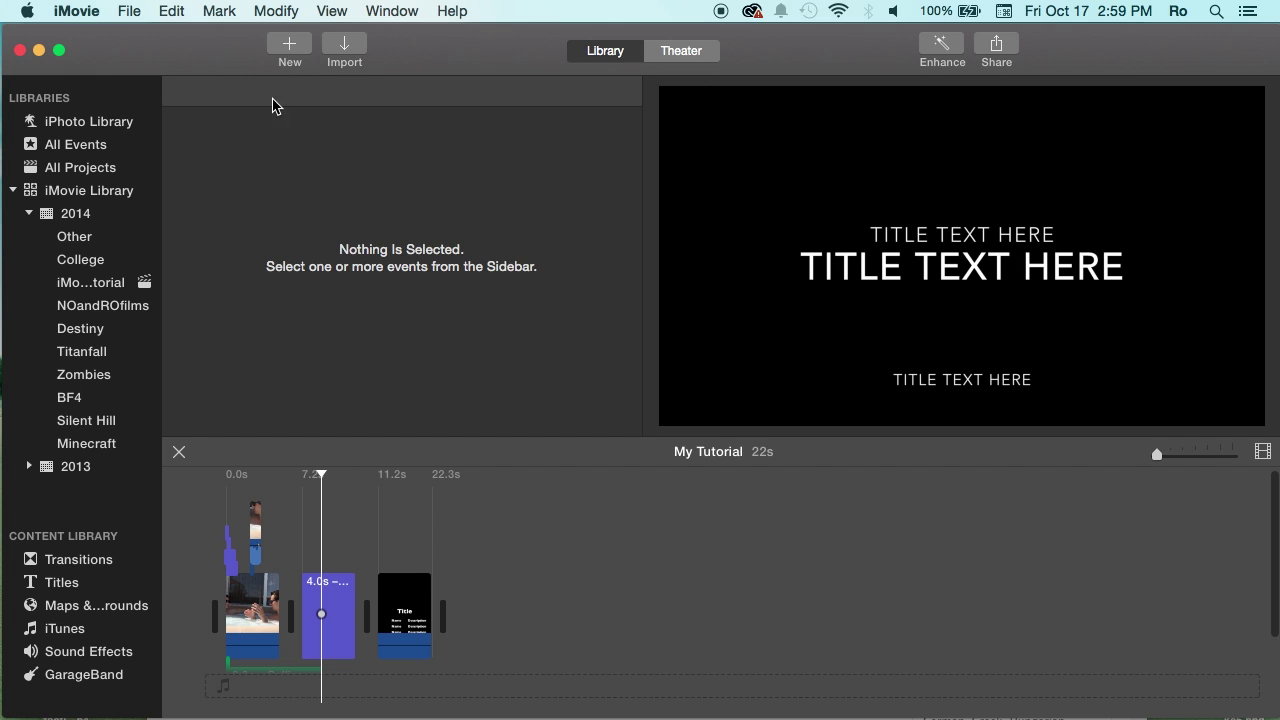
Select the first My Tutorial clip, move the playhead near the start, and collapse the 2014 events
{"action": "left_click", "coordinate": [343, 525]}
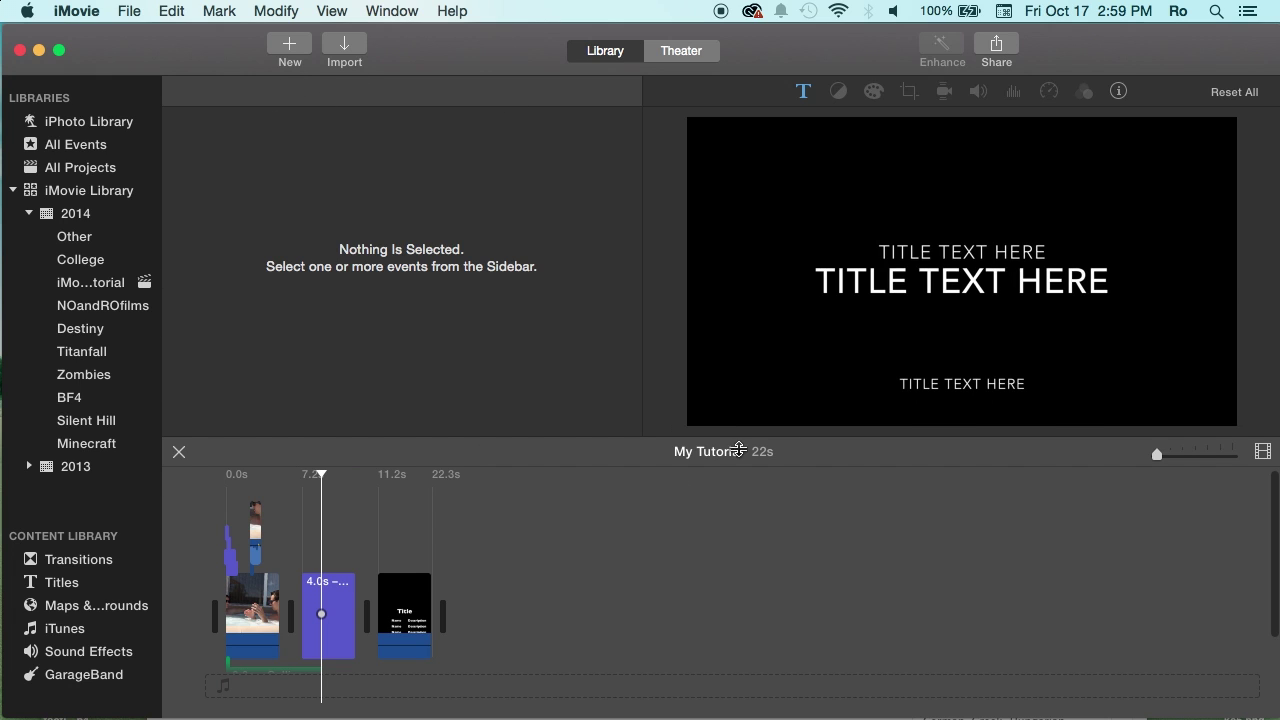
{"action": "left_click", "coordinate": [243, 511]}
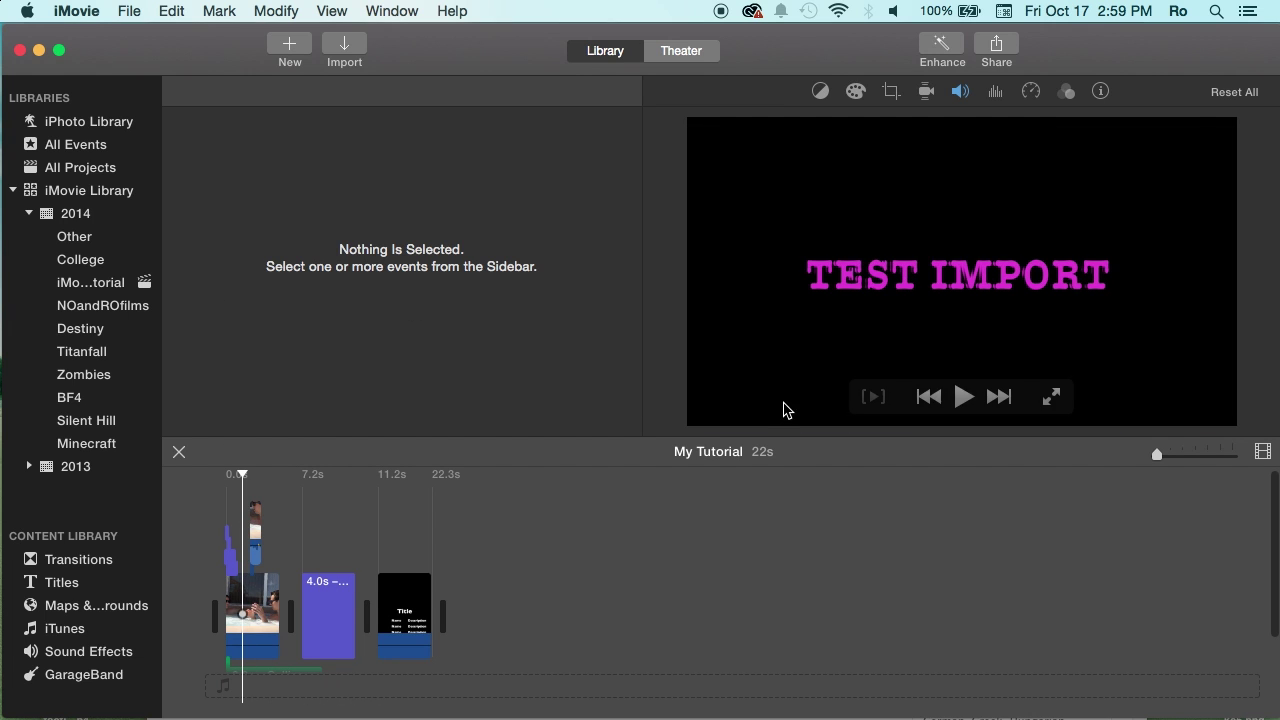
{"action": "left_click", "coordinate": [29, 213]}
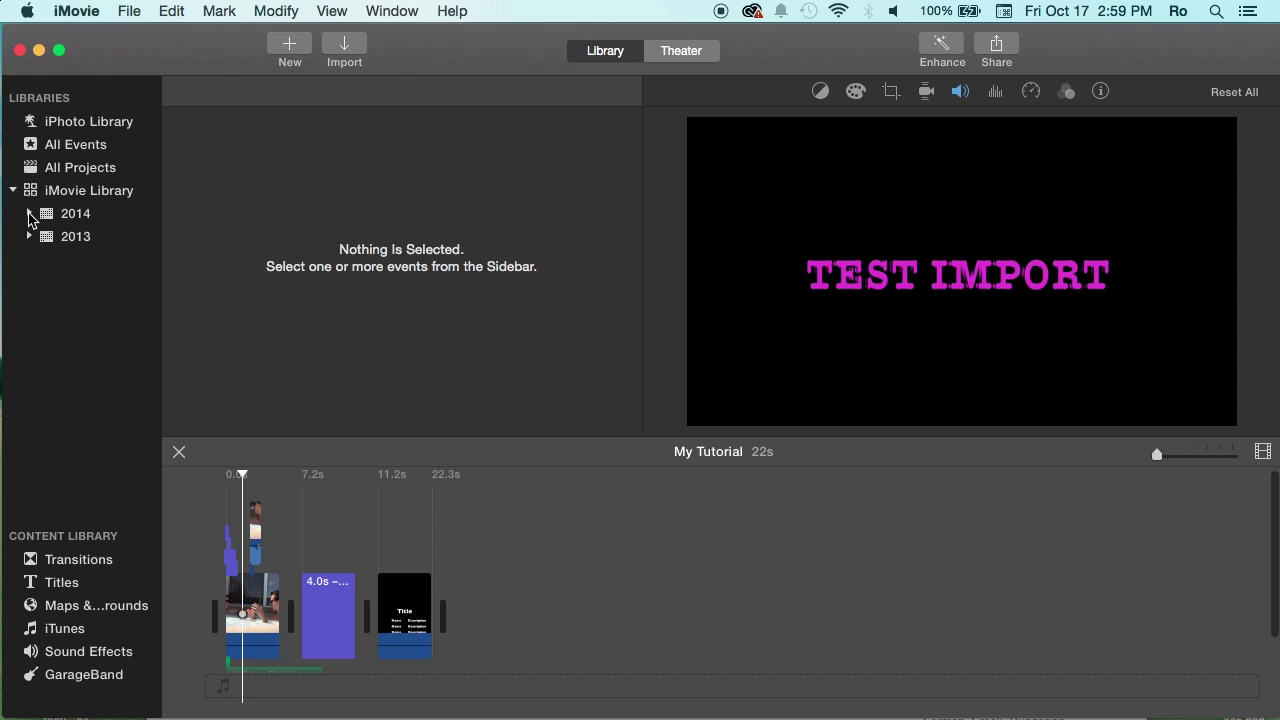
{"action": "left_click", "coordinate": [86, 123]}
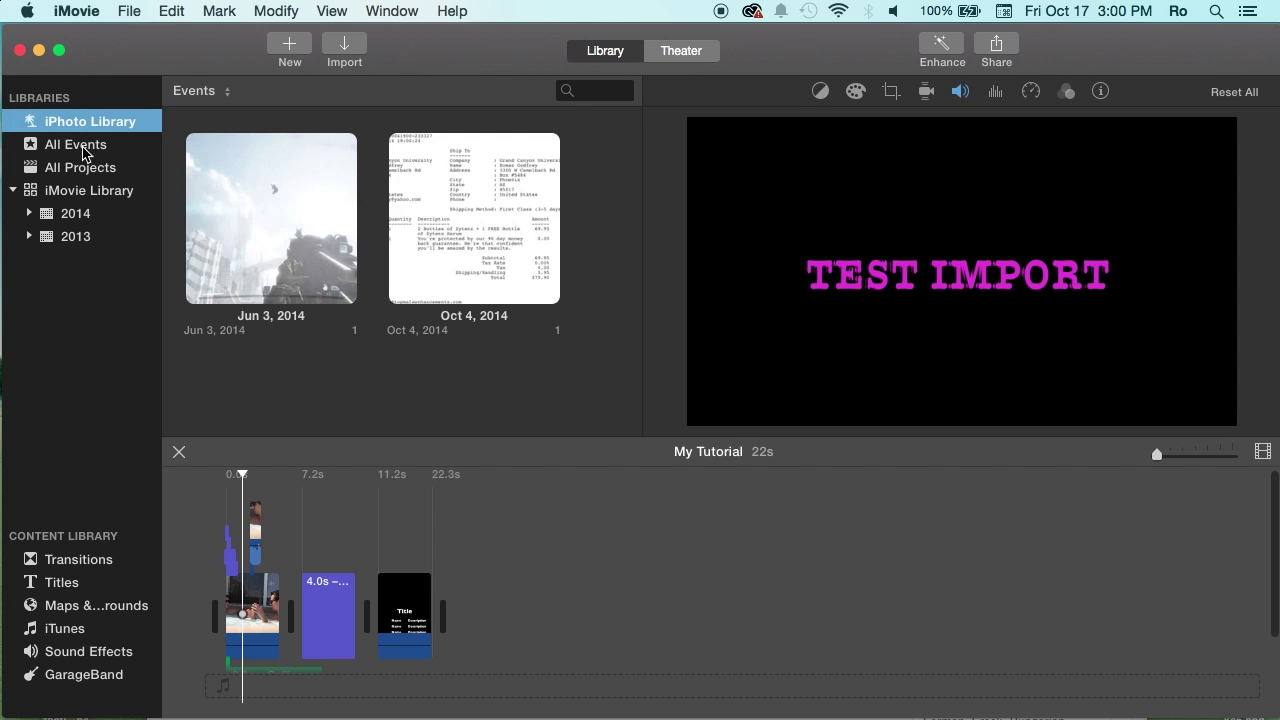
Show All Events, glance at All Projects, then expand the 2014 year to list its events
{"action": "left_click", "coordinate": [83, 147]}
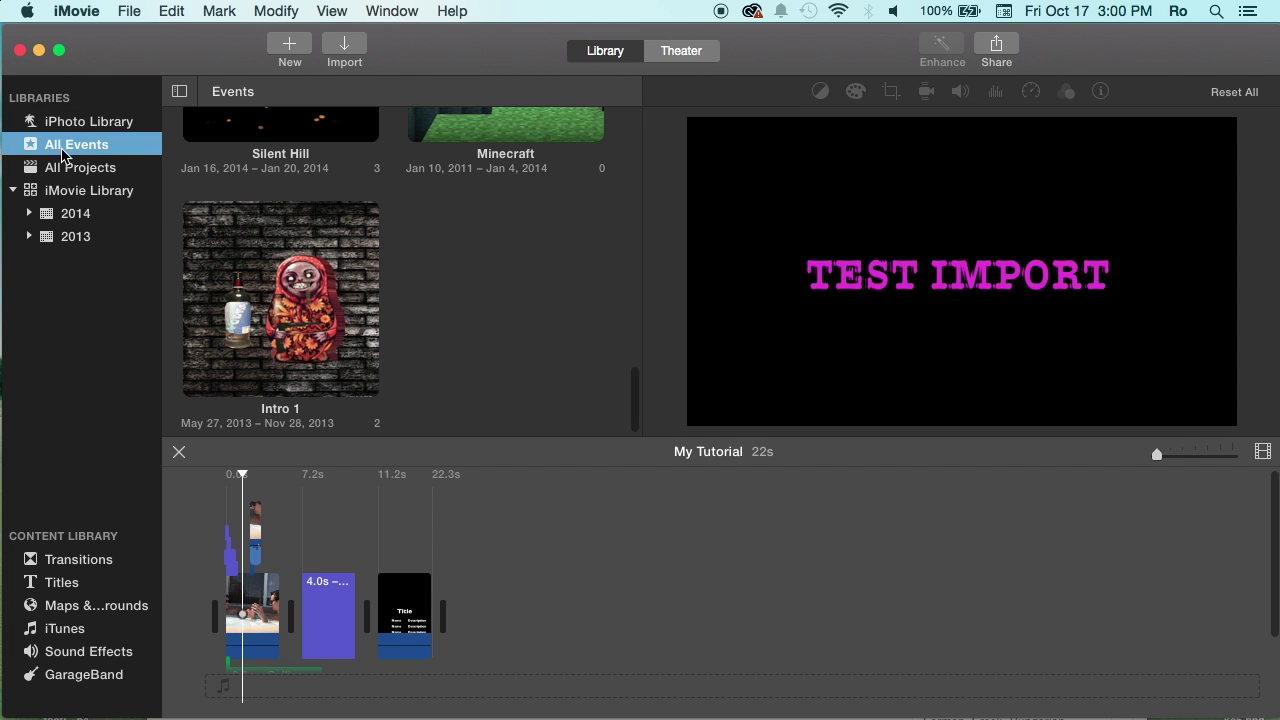
{"action": "left_click", "coordinate": [78, 168]}
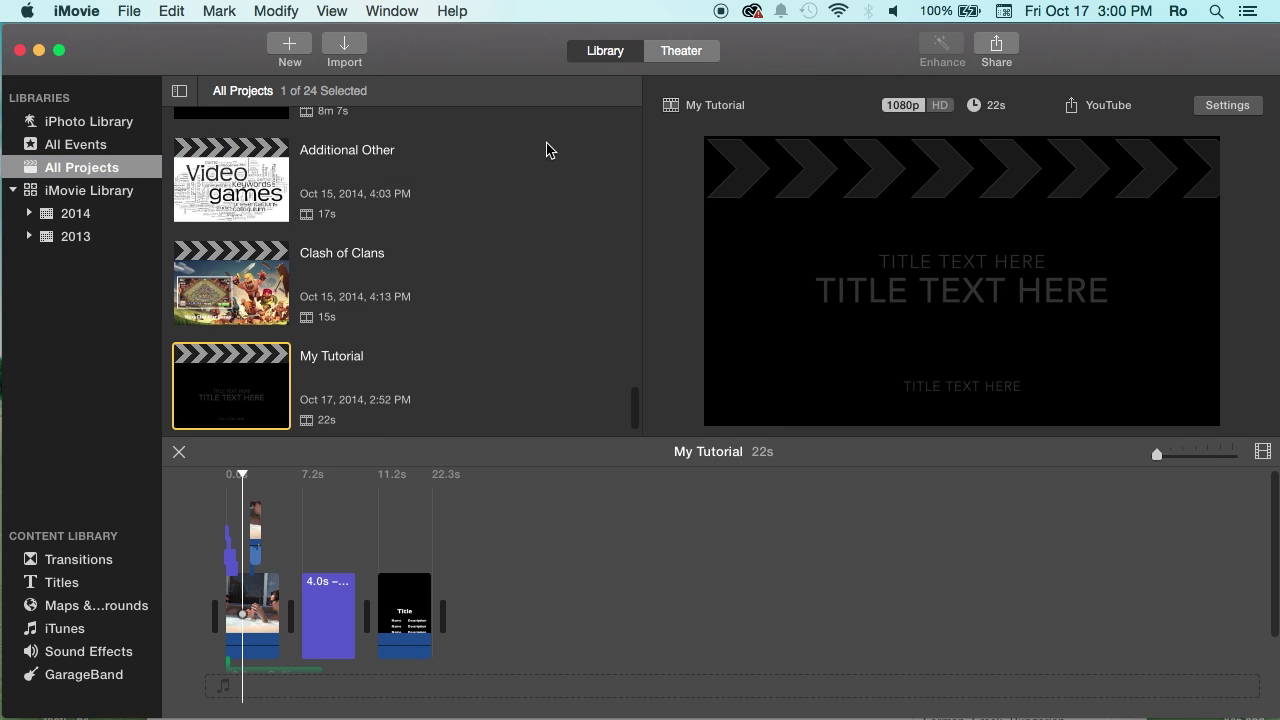
{"action": "left_click", "coordinate": [95, 146]}
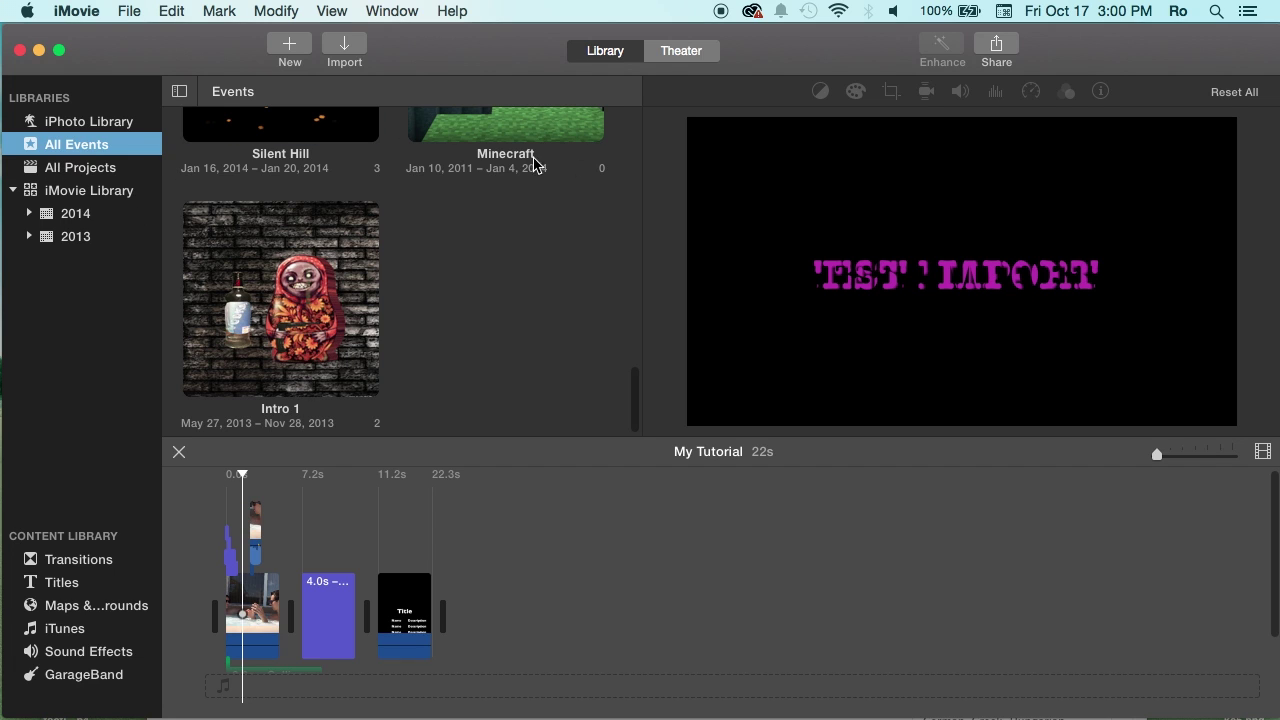
{"action": "left_click", "coordinate": [29, 213]}
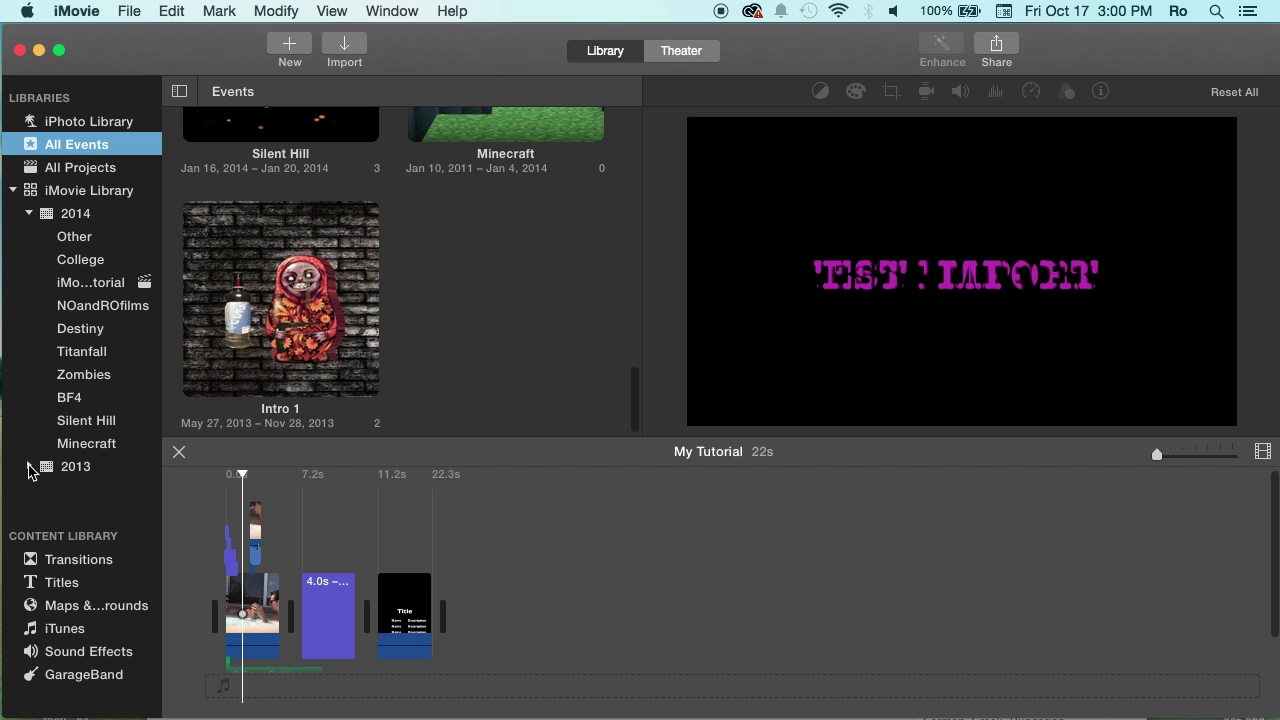
Open the iMovie Tutorial event, select the My Tutorial project, and preview its title clip near 11s
{"action": "left_click", "coordinate": [91, 286]}
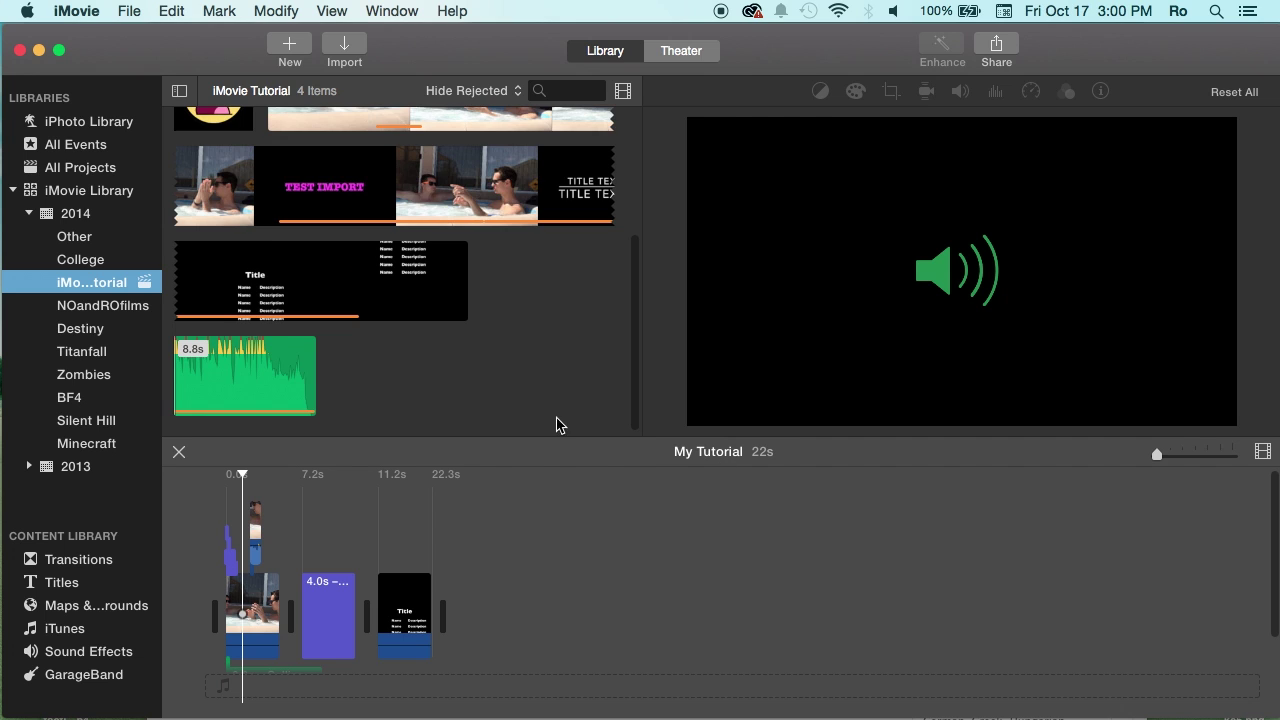
{"action": "scroll", "coordinate": [278, 250], "scroll_direction": "up", "scroll_amount": 5}
{"action": "scroll", "coordinate": [480, 293], "scroll_direction": "down", "scroll_amount": 5}
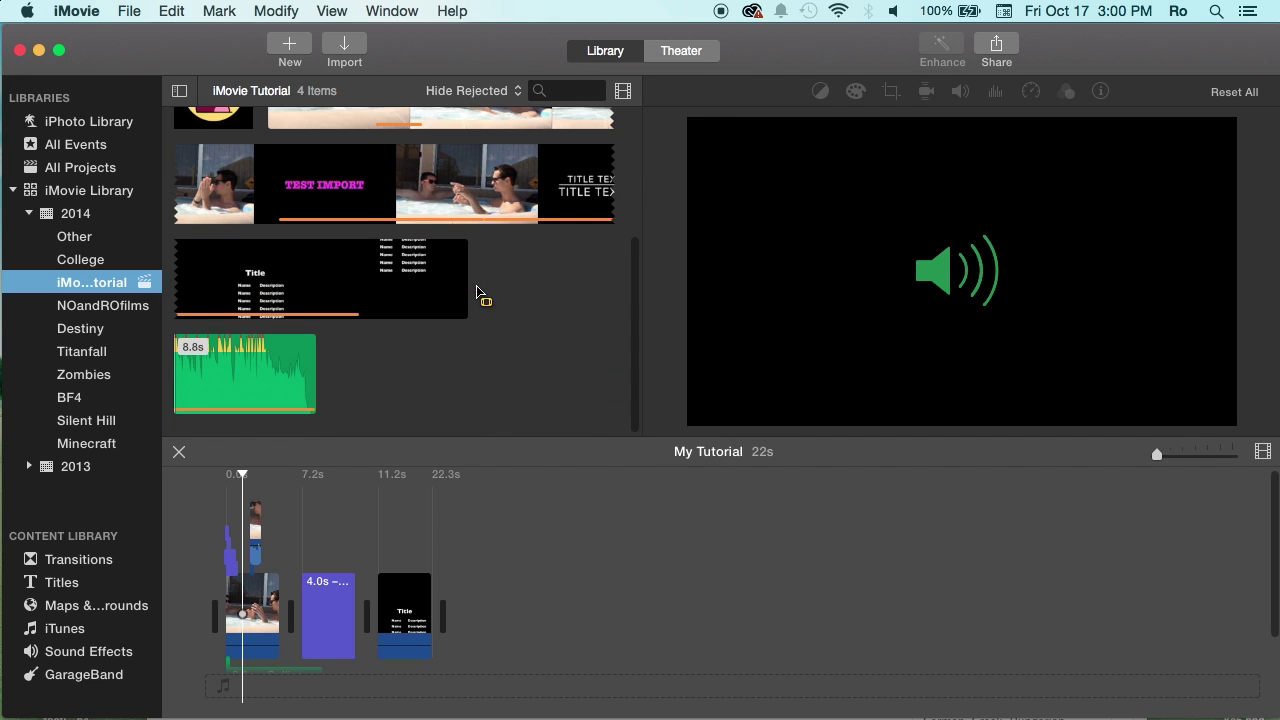
{"action": "scroll", "coordinate": [480, 294], "scroll_direction": "up", "scroll_amount": 6}
{"action": "left_click", "coordinate": [397, 552]}
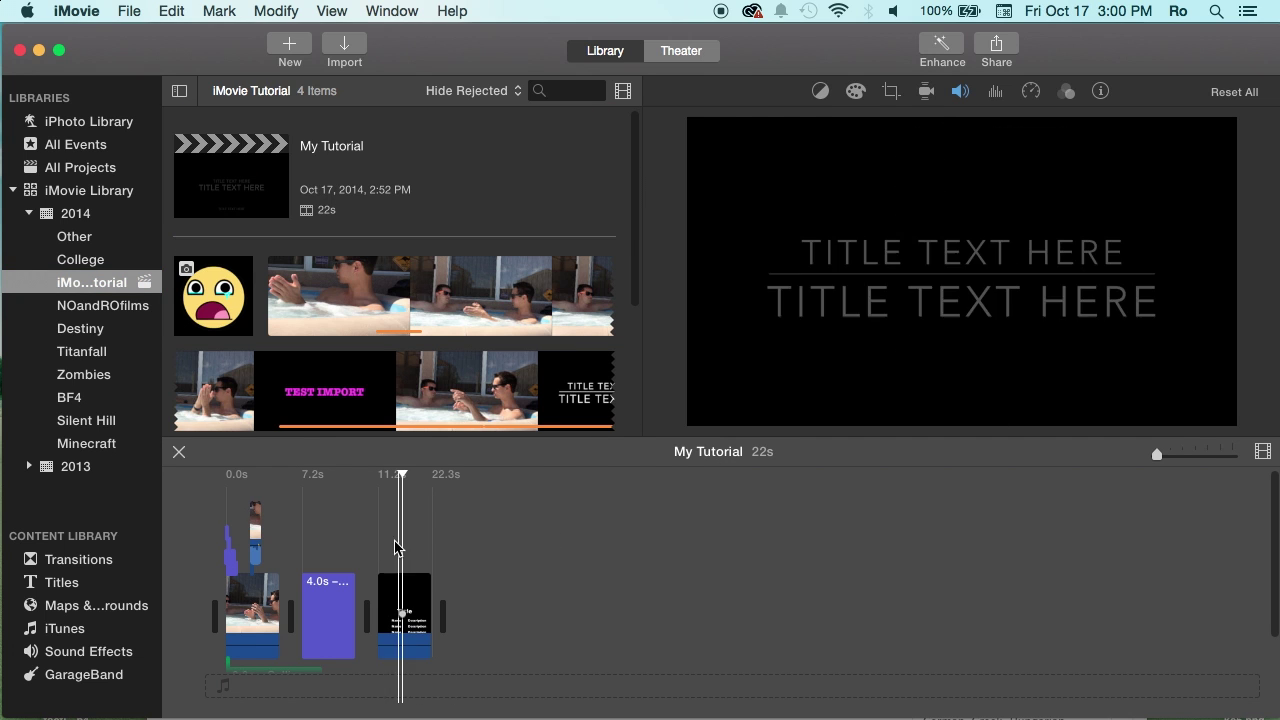
{"action": "left_click", "coordinate": [425, 180]}
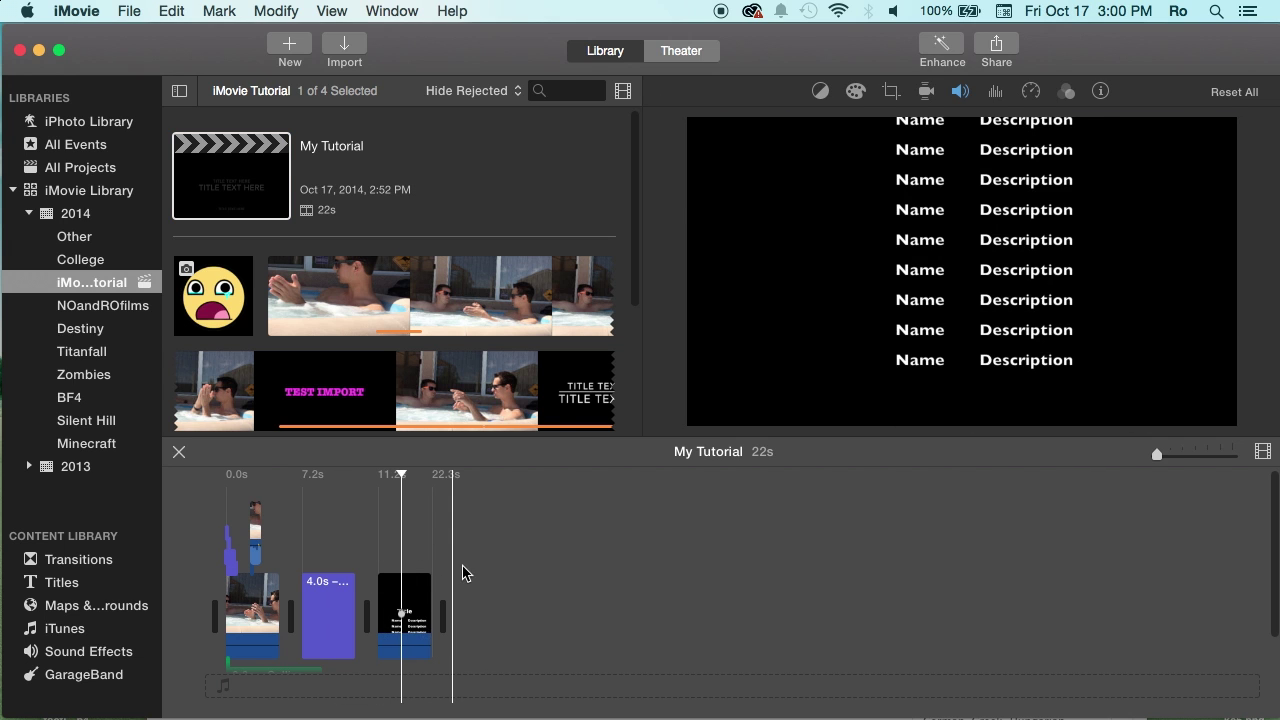
{"action": "left_click", "coordinate": [408, 543]}
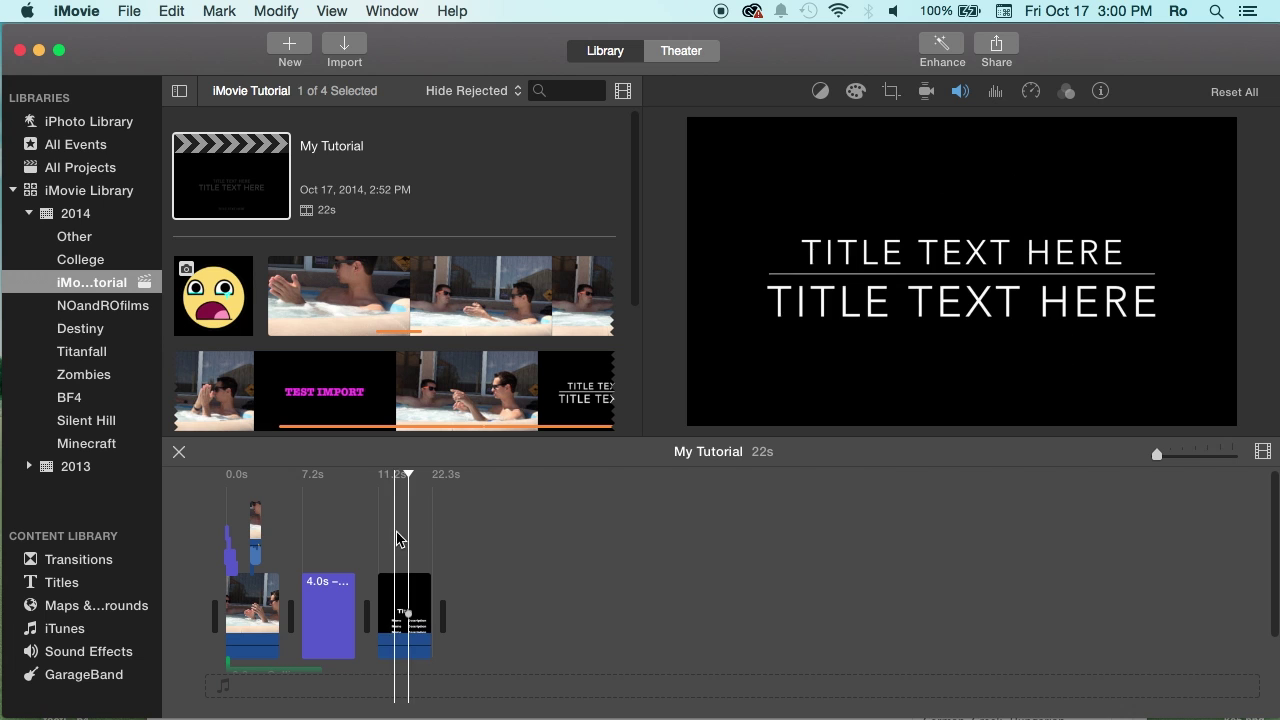
{"action": "left_click", "coordinate": [374, 12]}
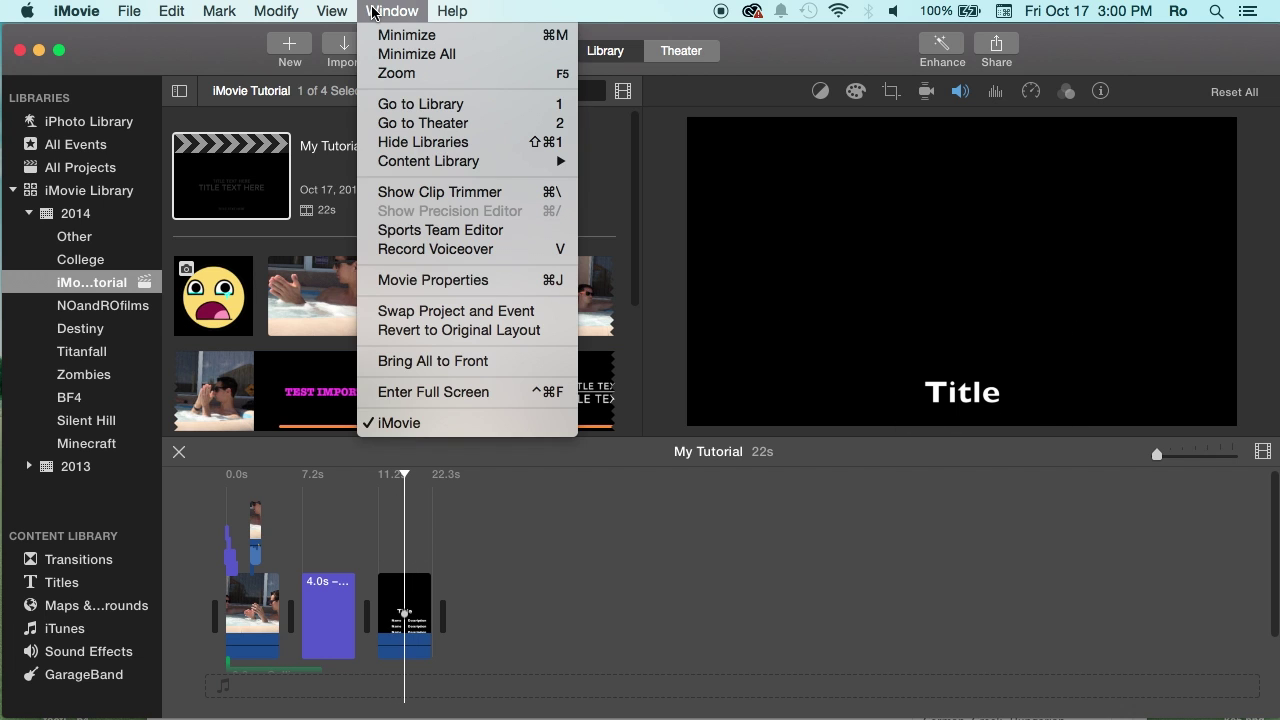
{"action": "left_click", "coordinate": [374, 12]}
{"action": "left_click", "coordinate": [371, 11]}
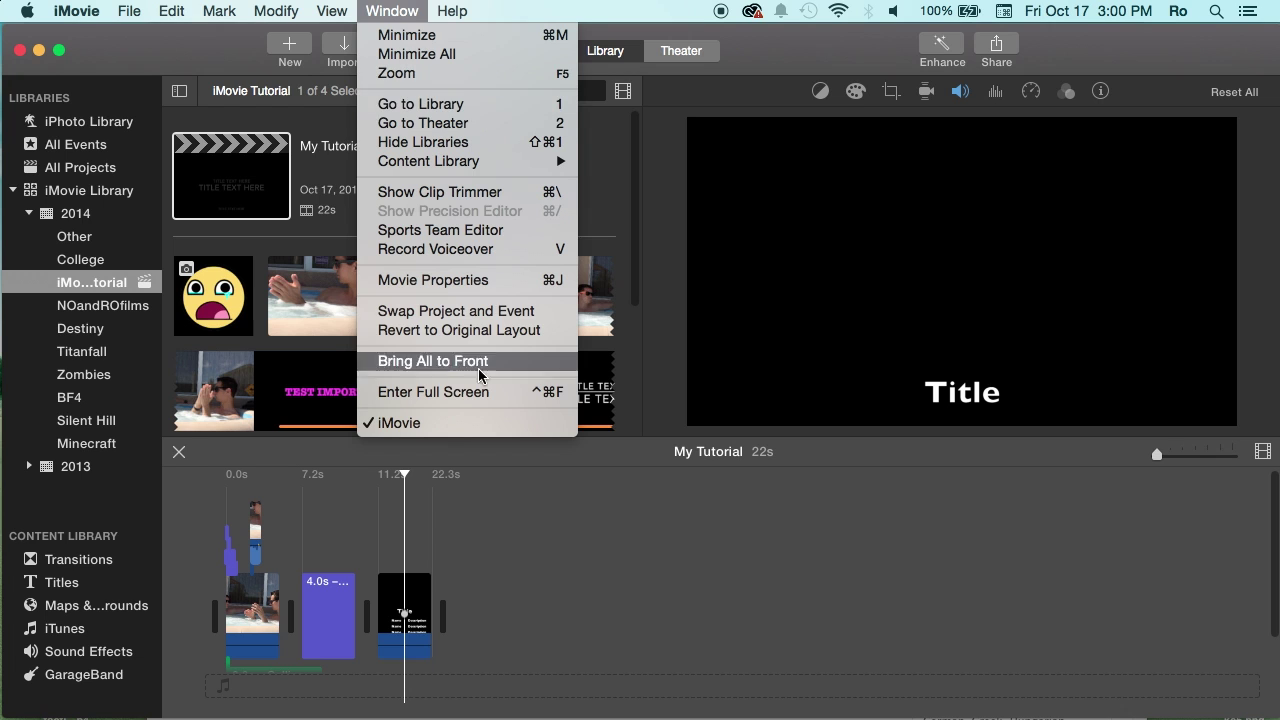
{"action": "left_click", "coordinate": [401, 10]}
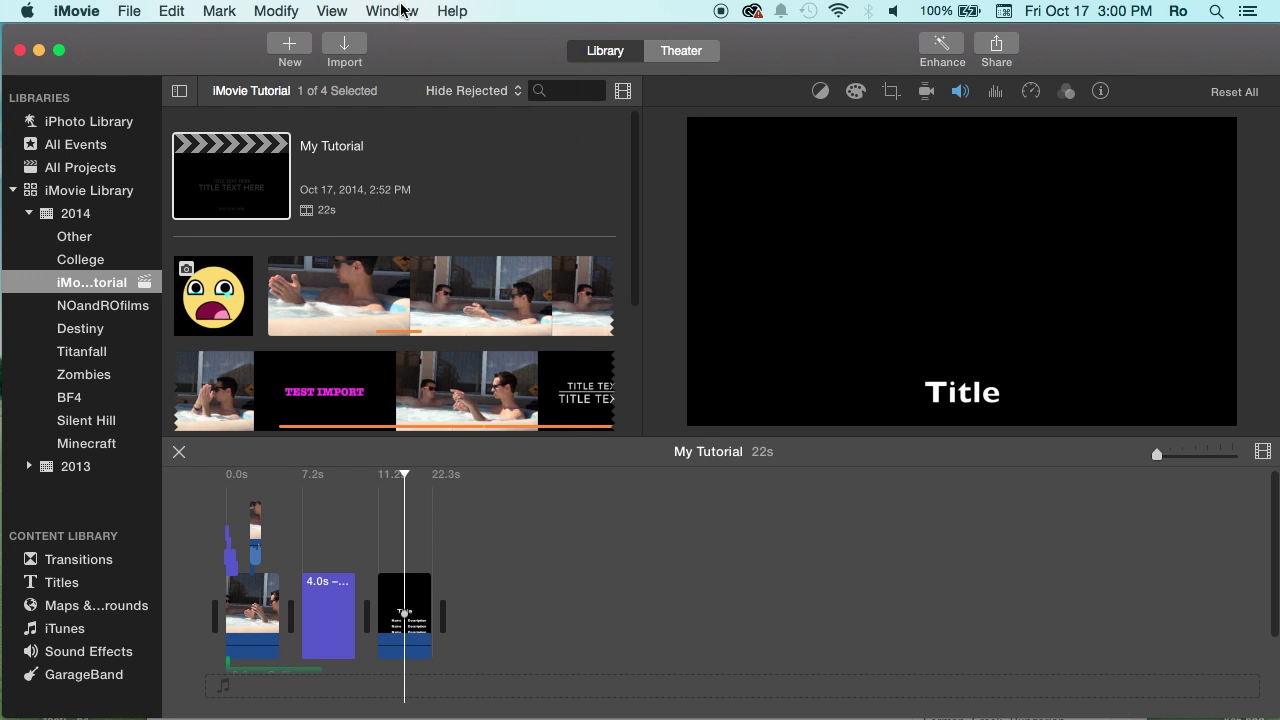
{"action": "left_click", "coordinate": [401, 10]}
{"action": "left_click", "coordinate": [448, 318]}
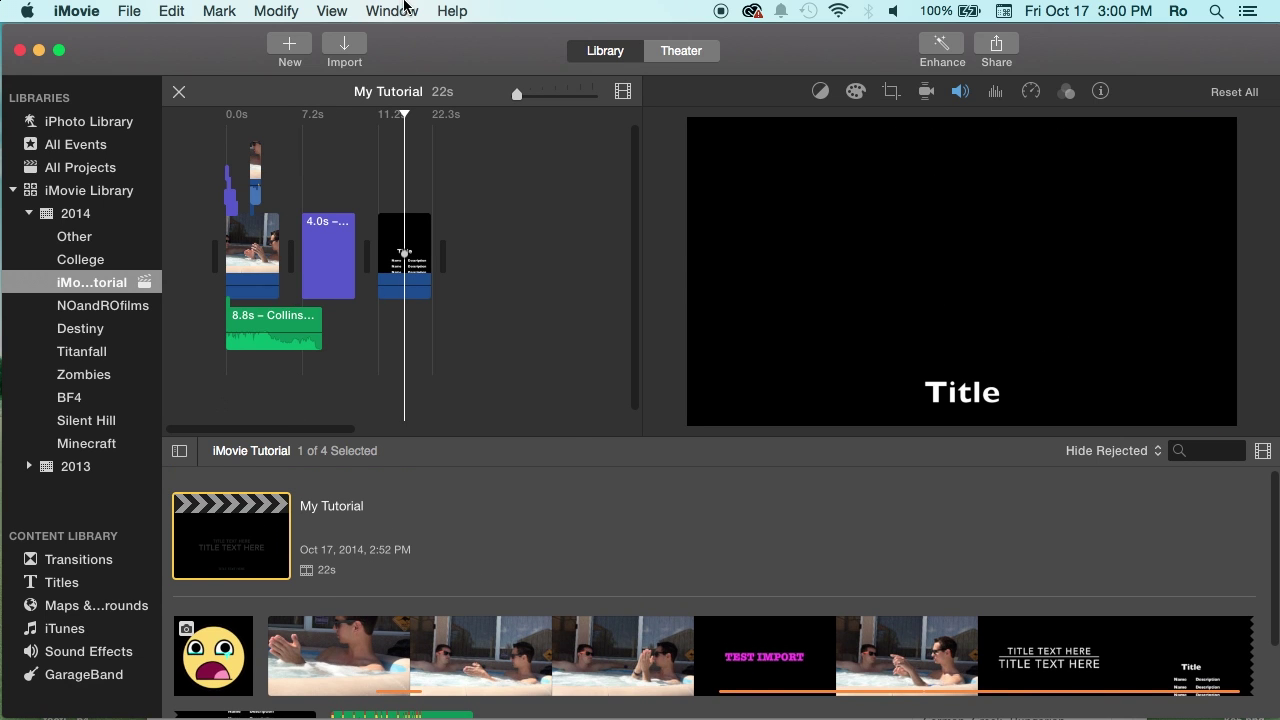
{"action": "left_click", "coordinate": [405, 10]}
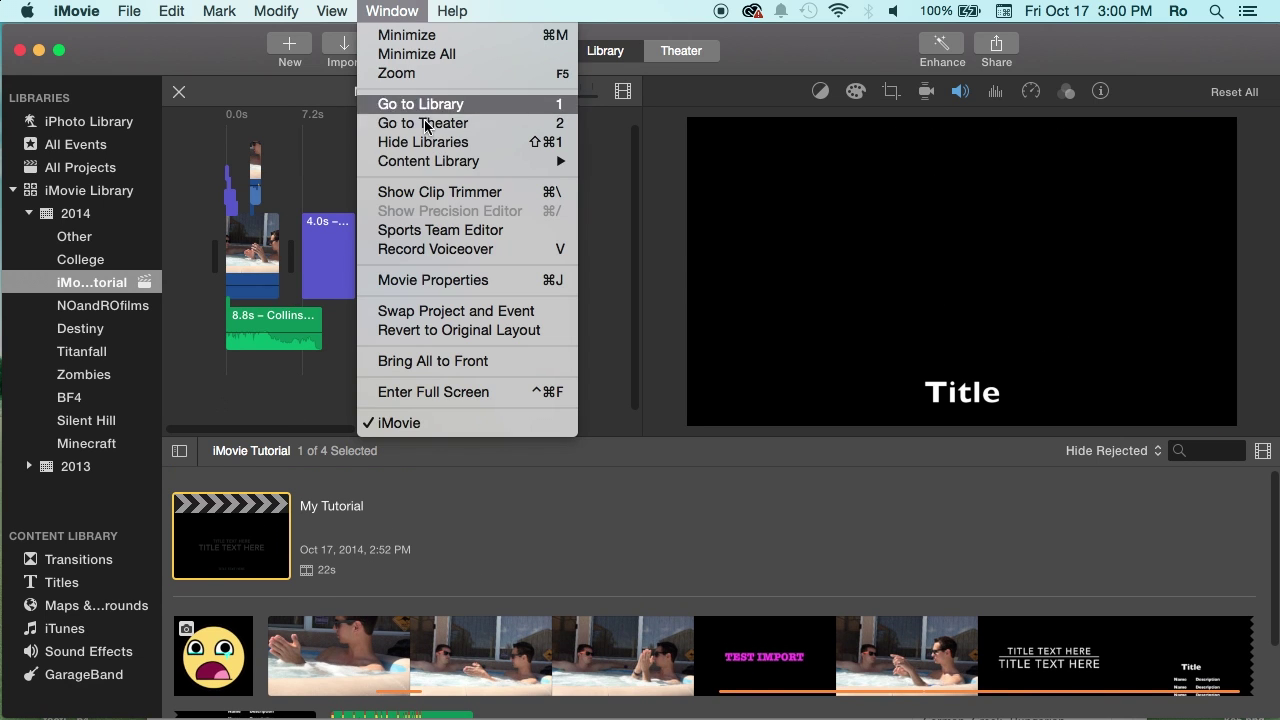
{"action": "left_click", "coordinate": [476, 329]}
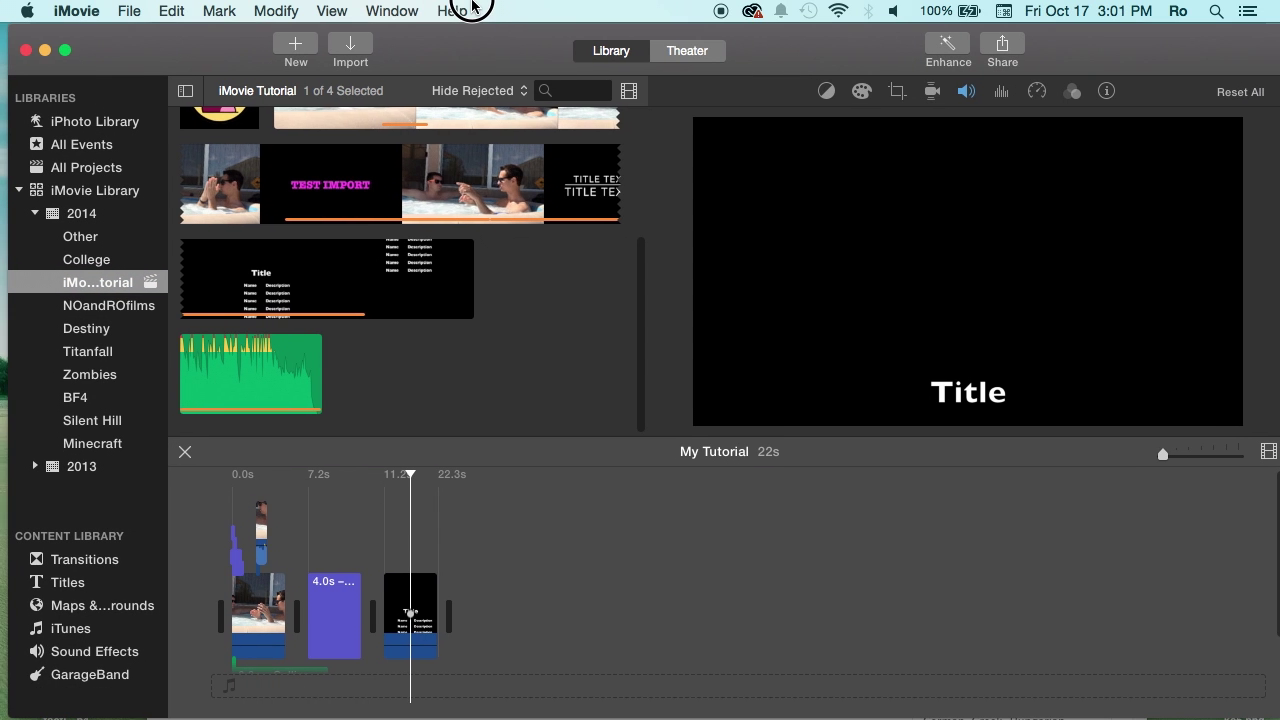
{"action": "left_click", "coordinate": [465, 10]}
{"action": "left_click", "coordinate": [432, 517]}
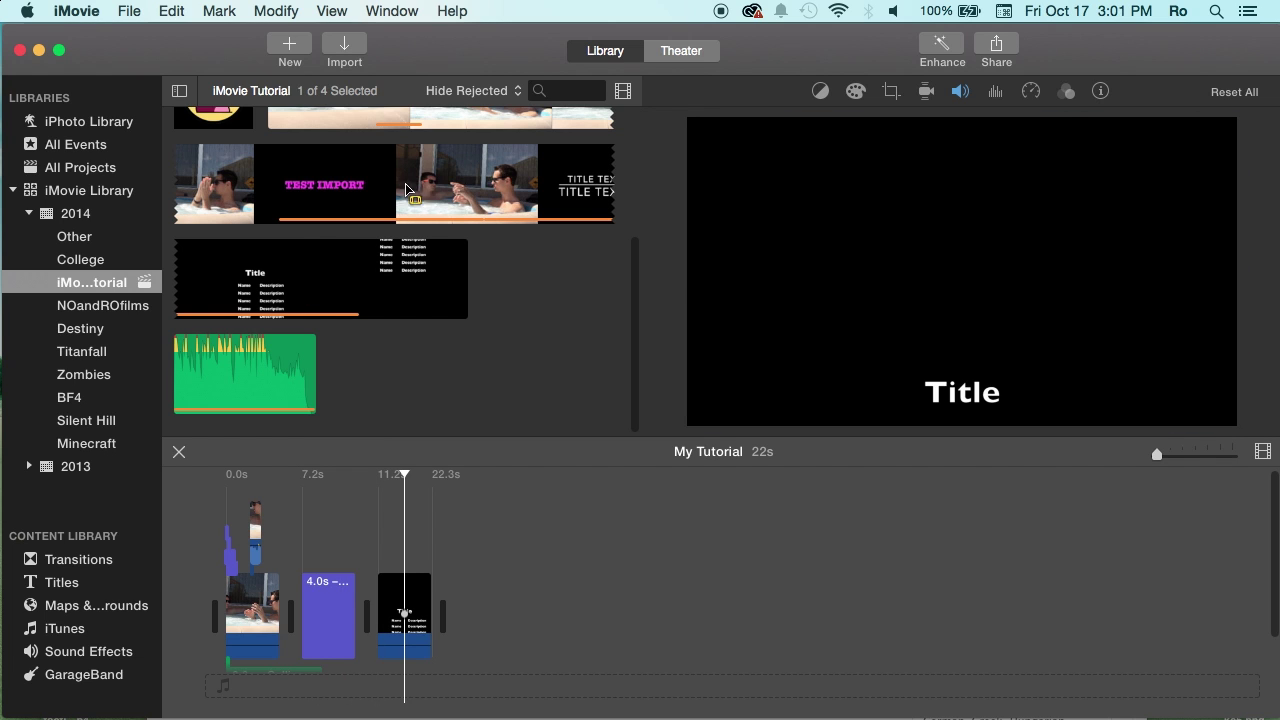
{"action": "left_click", "coordinate": [410, 560]}
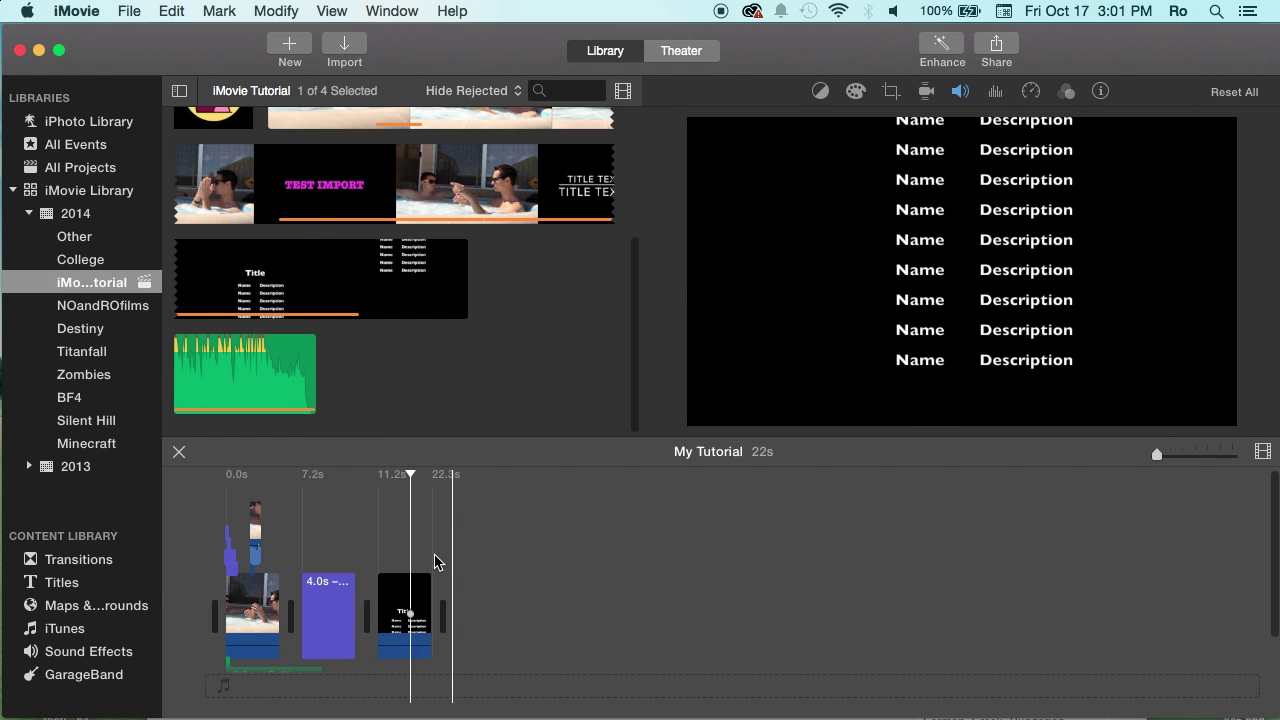
Clear the project selection, then select the end-credits title clip and park the playhead on it
{"action": "scroll", "coordinate": [436, 562], "scroll_direction": "up", "scroll_amount": 2}
{"action": "scroll", "coordinate": [402, 166], "scroll_direction": "up", "scroll_amount": 5}
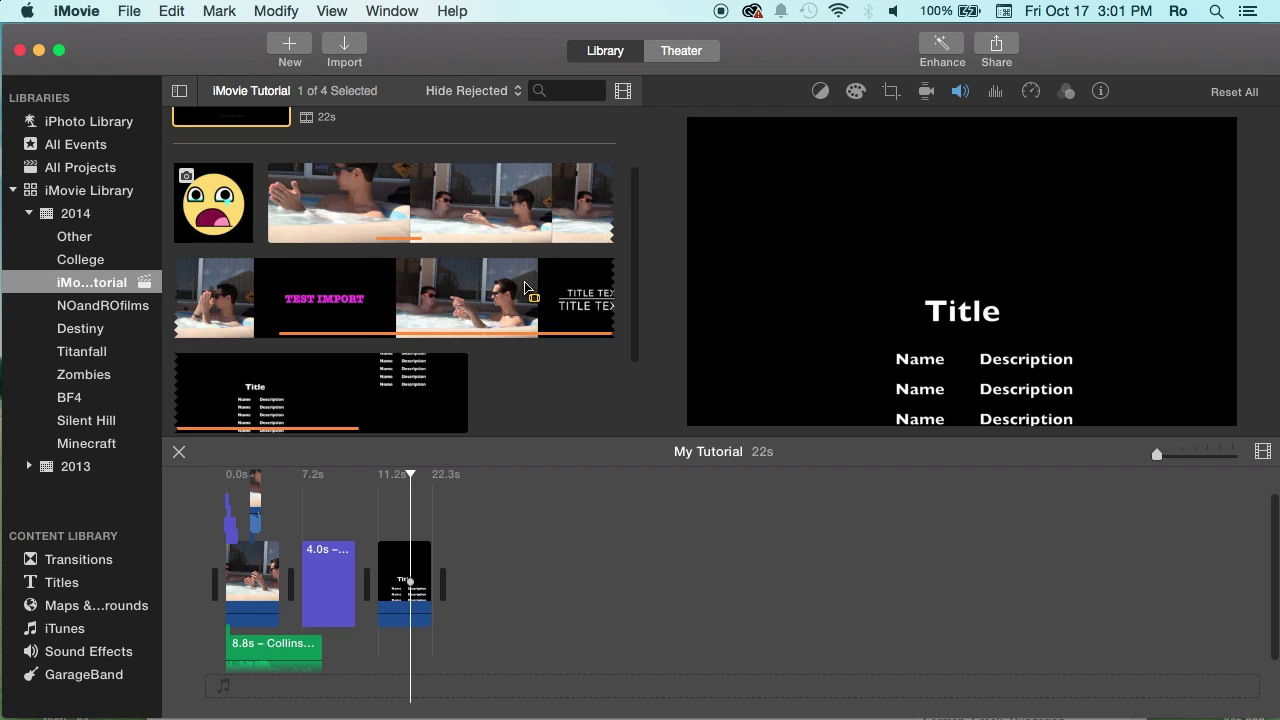
{"action": "scroll", "coordinate": [395, 165], "scroll_direction": "down", "scroll_amount": 5}
{"action": "left_click", "coordinate": [477, 283]}
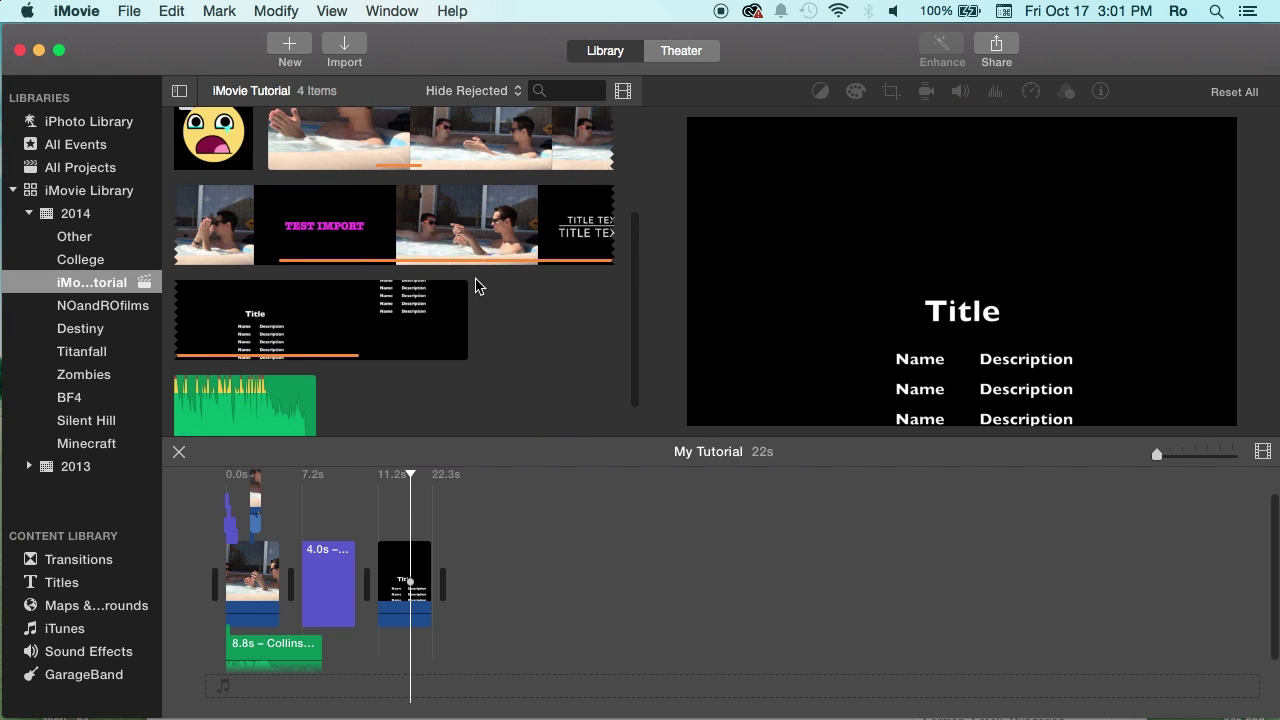
{"action": "scroll", "coordinate": [265, 148], "scroll_direction": "up", "scroll_amount": 3}
{"action": "scroll", "coordinate": [513, 297], "scroll_direction": "down", "scroll_amount": 3}
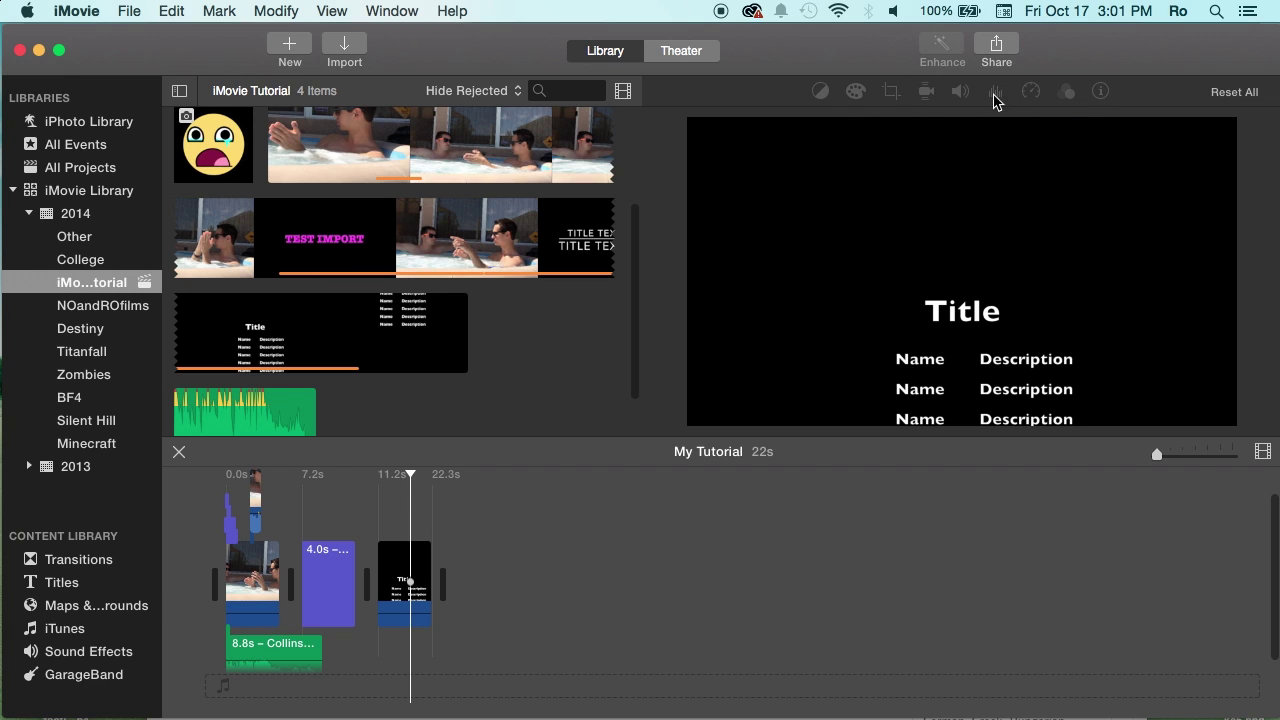
{"action": "left_click", "coordinate": [398, 578]}
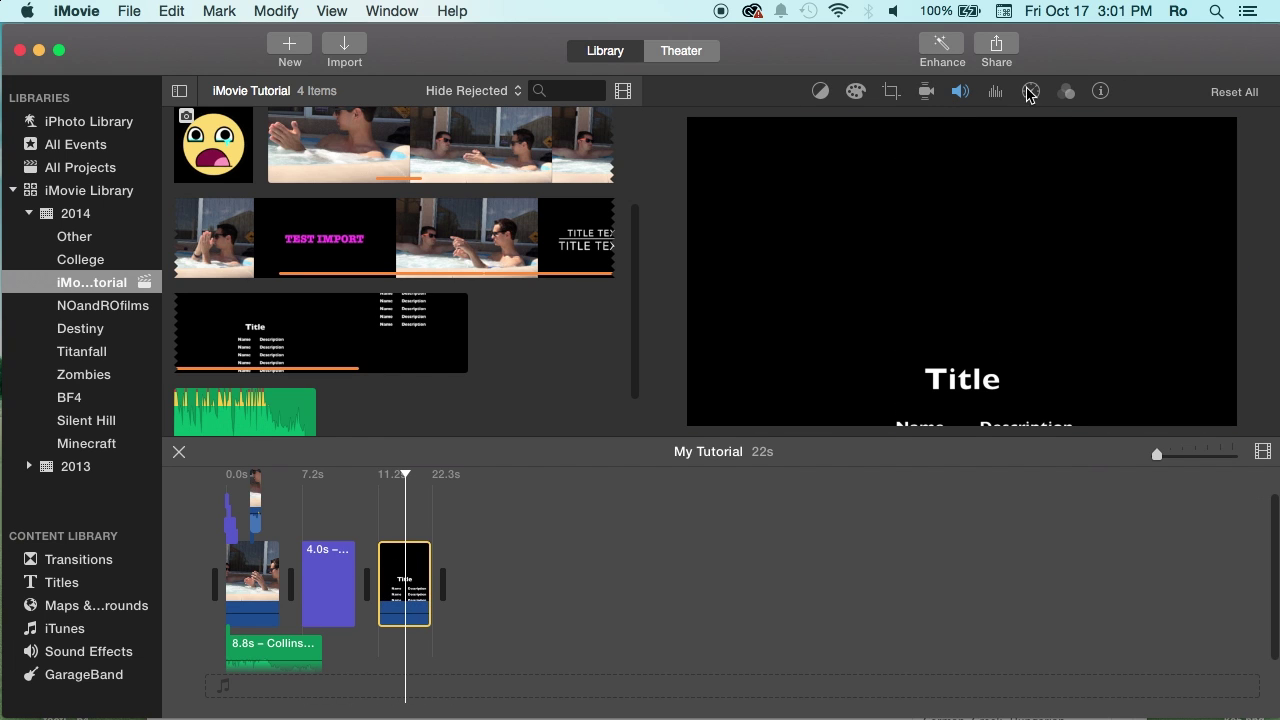
{"action": "left_click", "coordinate": [415, 536]}
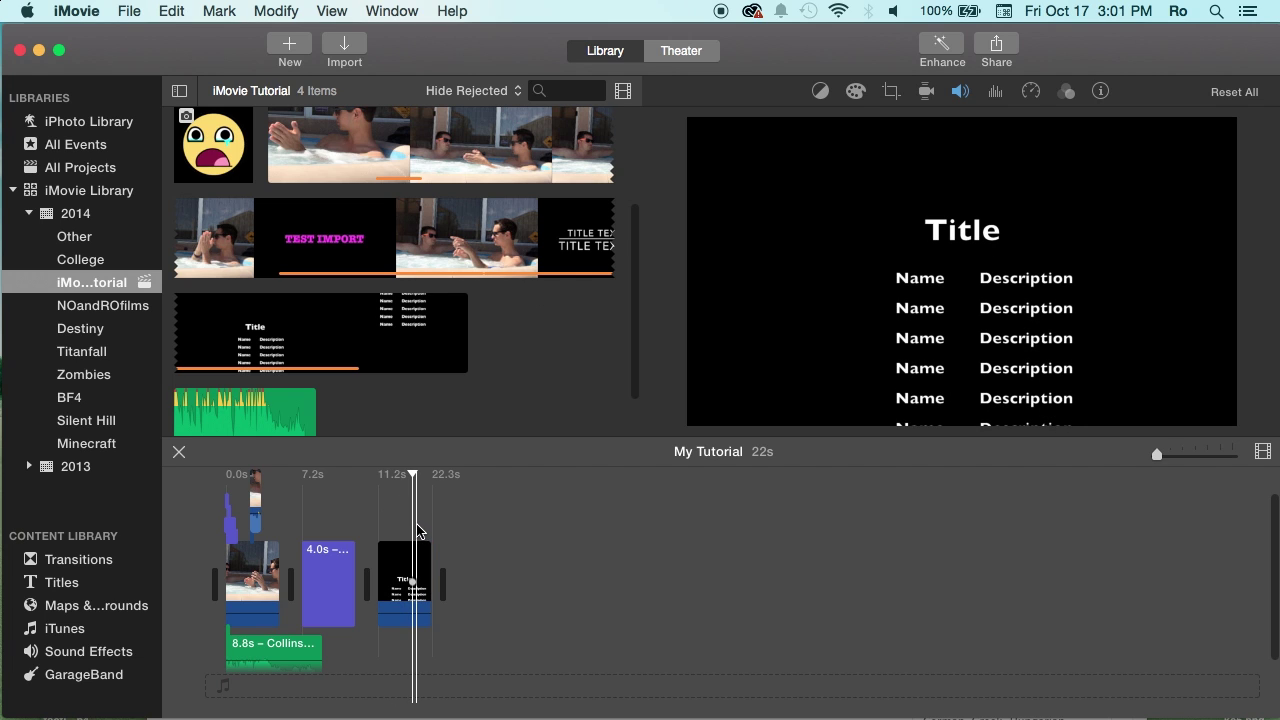